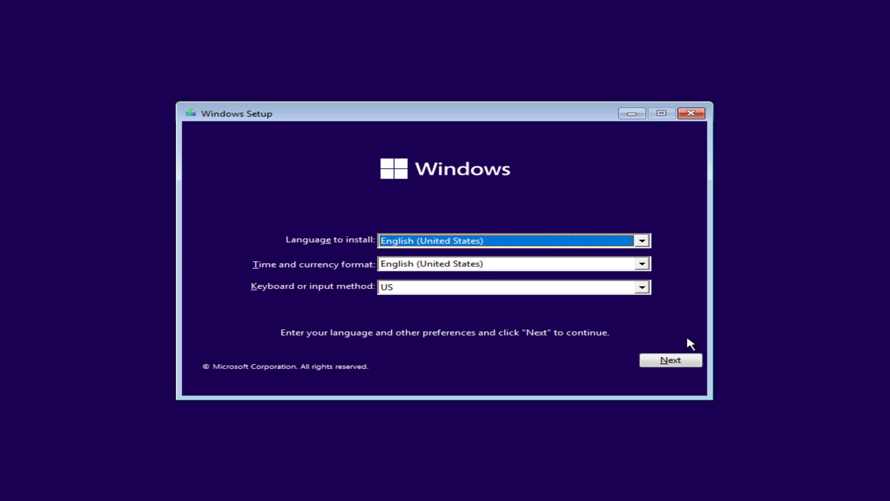
# Step: Start the Windows installation in English (United States) without a product key and choose the Windows 11 Pro edition
pyautogui.click(685, 360)
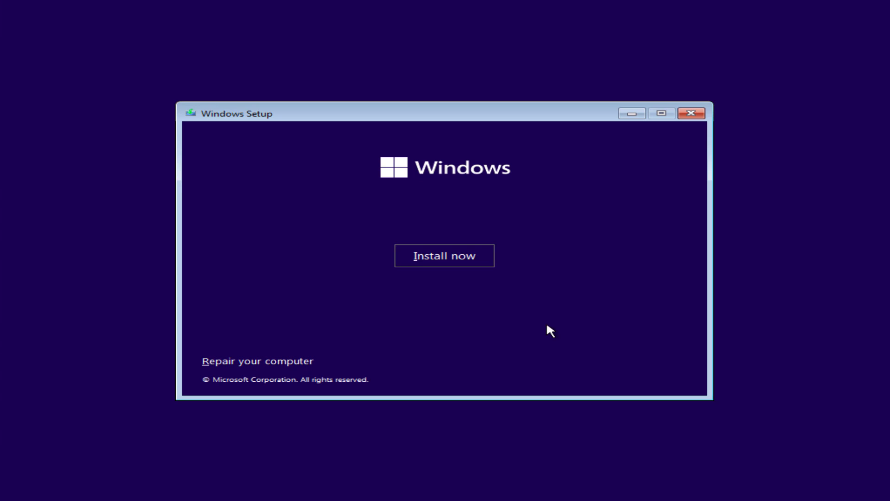
pyautogui.click(439, 263)
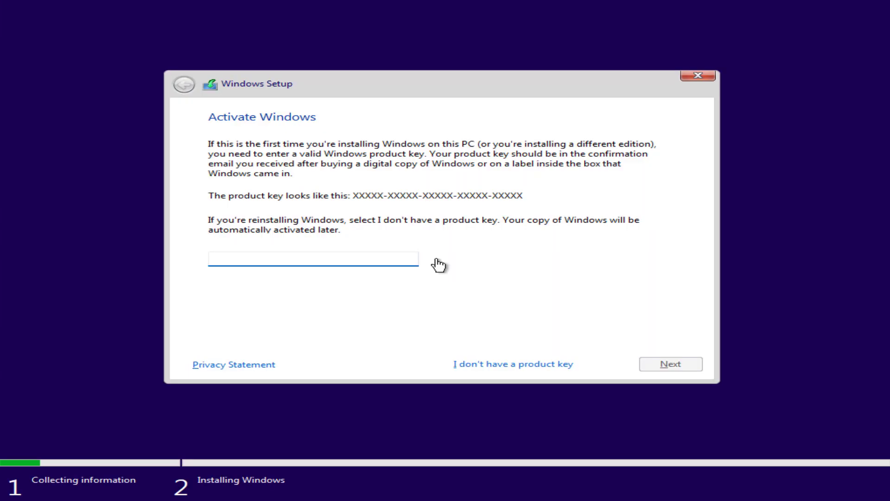
pyautogui.click(520, 363)
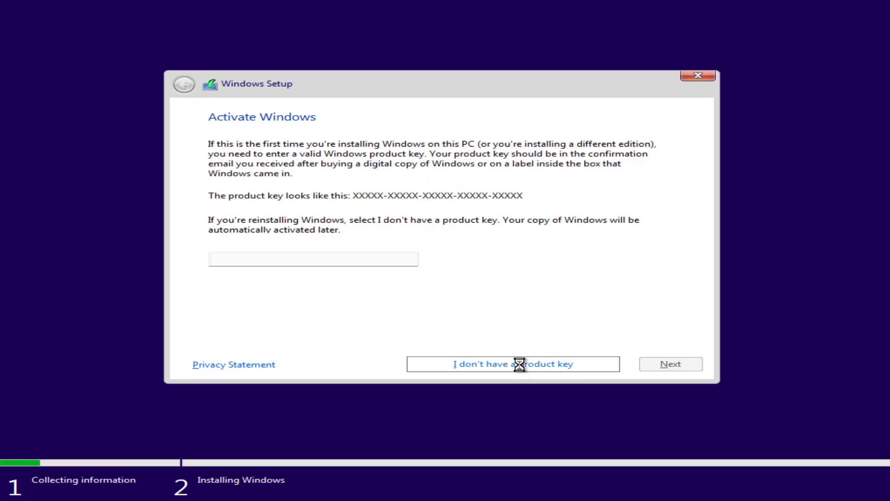
pyautogui.click(284, 228)
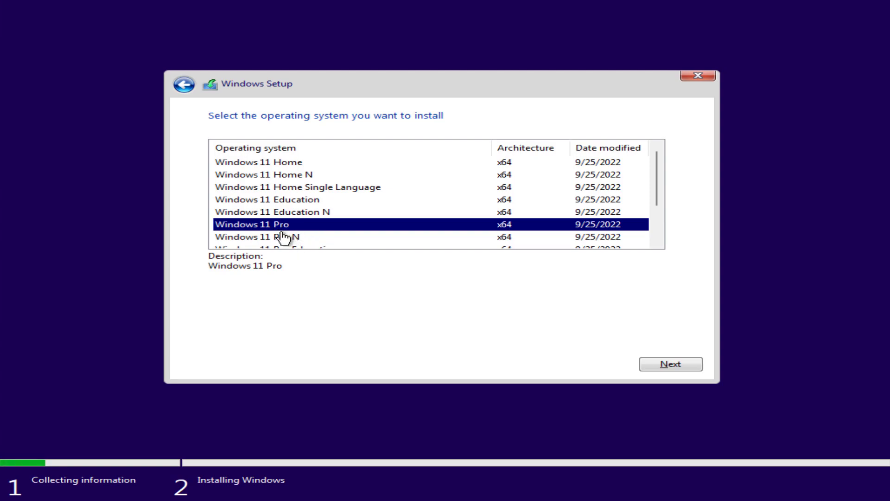
pyautogui.click(672, 365)
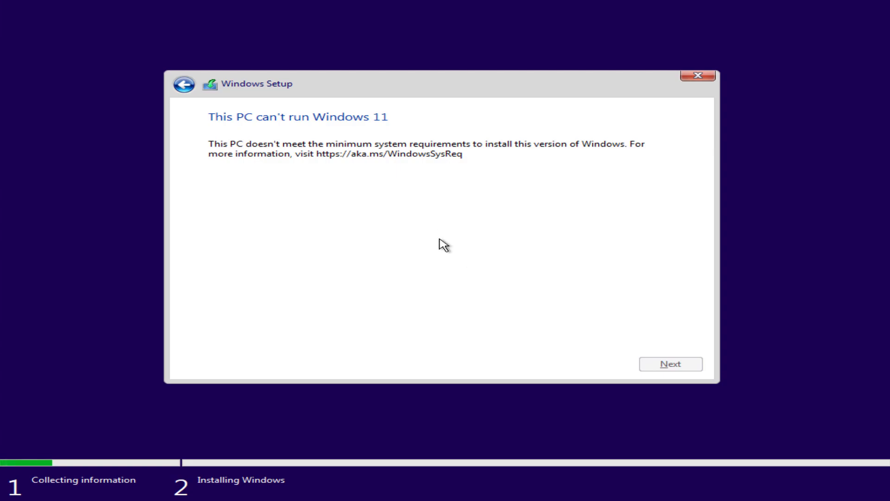
# Step: Open a command prompt over the setup and launch the Registry Editor with regedit
pyautogui.hotkey('shift', 'F10')
pyautogui.write('regedit')
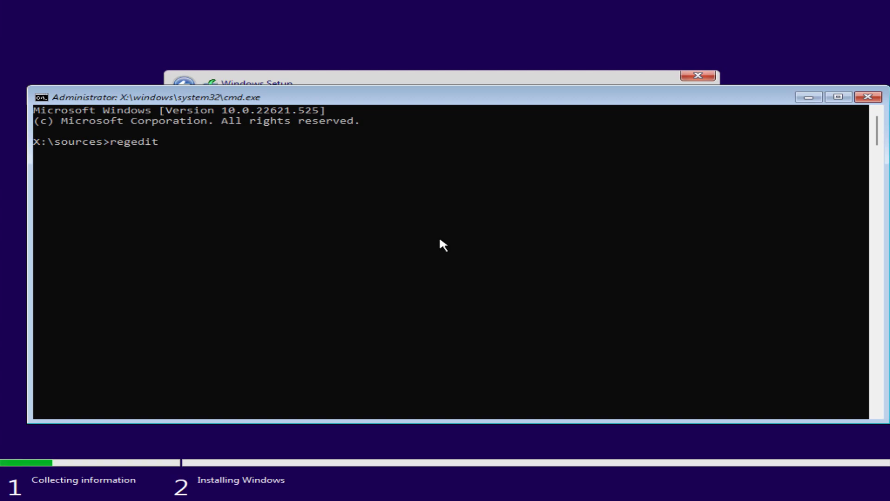
pyautogui.press('Return')
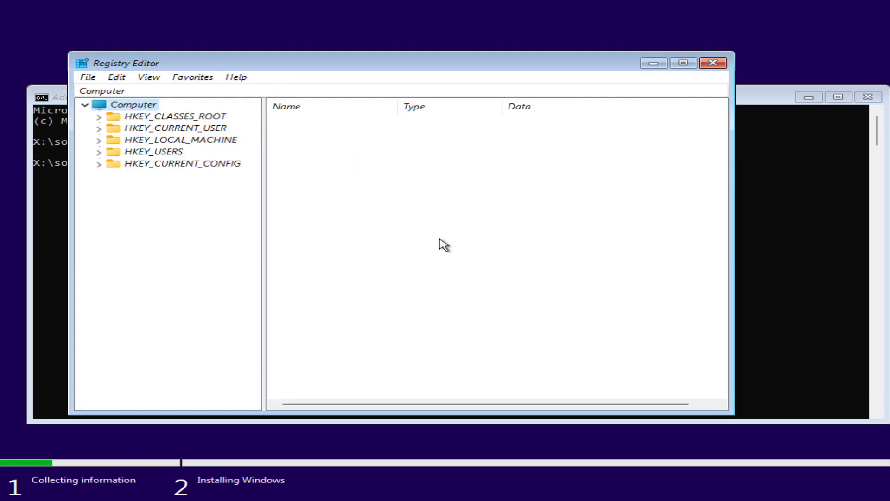
# Step: Create a new registry key named LabConfig under HKEY_LOCAL_MACHINE\SYSTEM\Setup
pyautogui.doubleClick(145, 141)
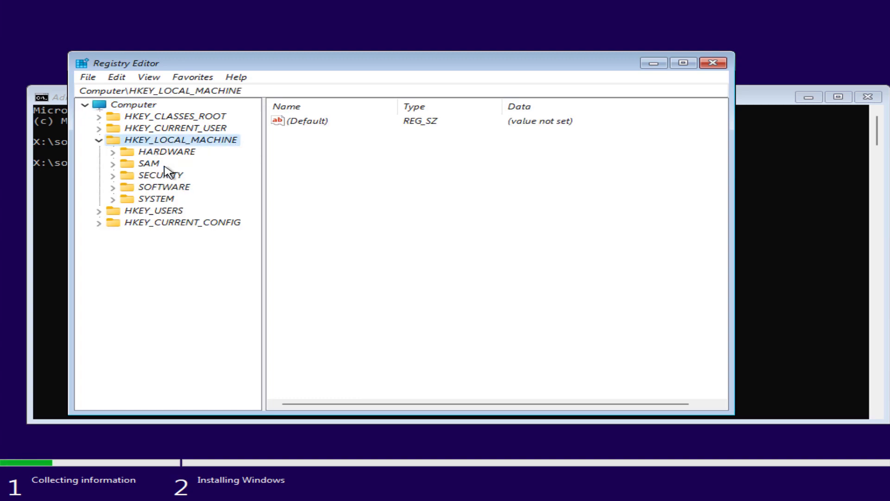
pyautogui.doubleClick(158, 199)
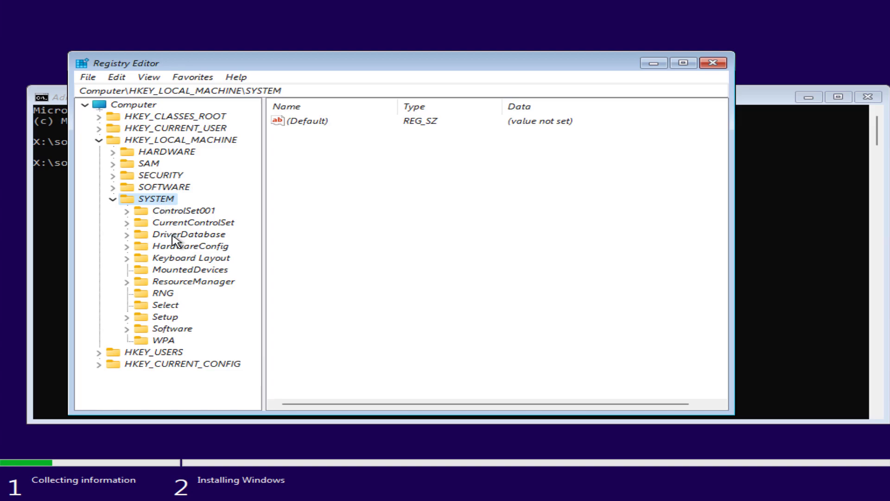
pyautogui.doubleClick(166, 319)
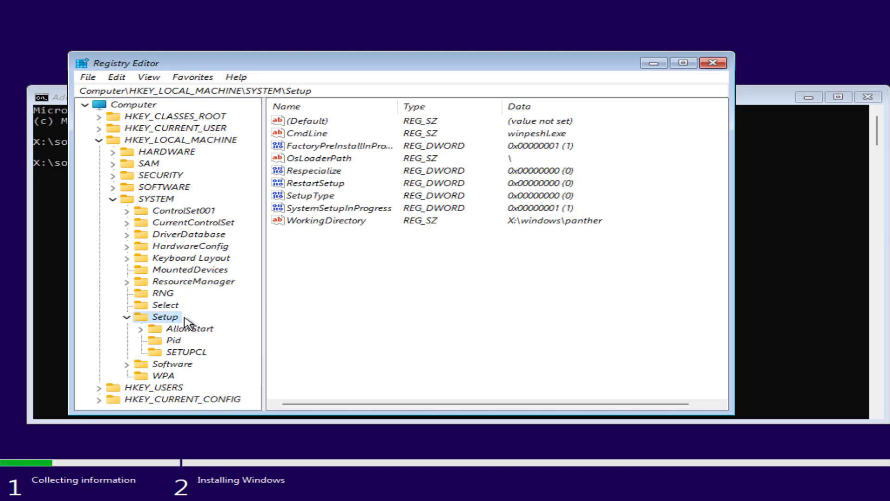
pyautogui.rightClick(167, 323)
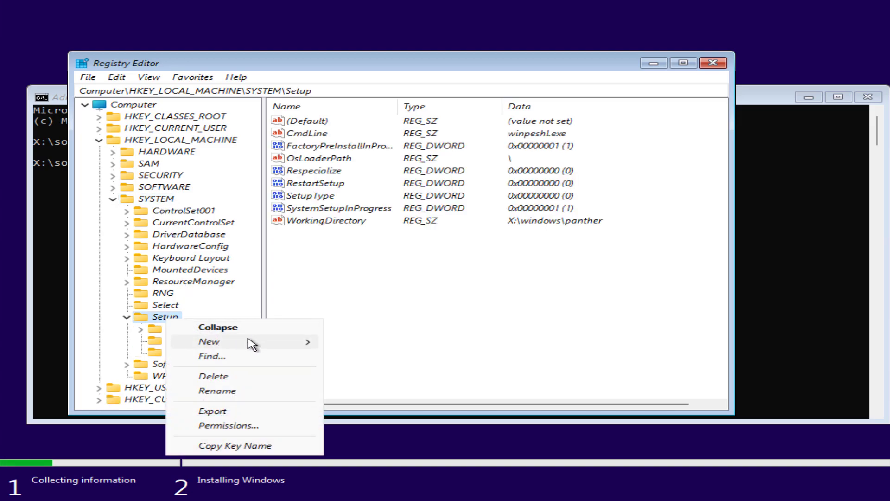
pyautogui.moveTo(265, 348)
pyautogui.click(348, 344)
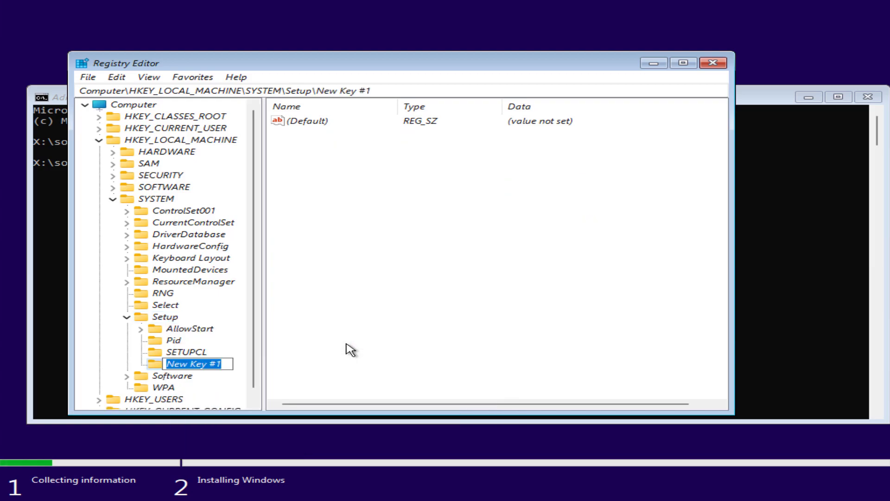
pyautogui.write('LabC')
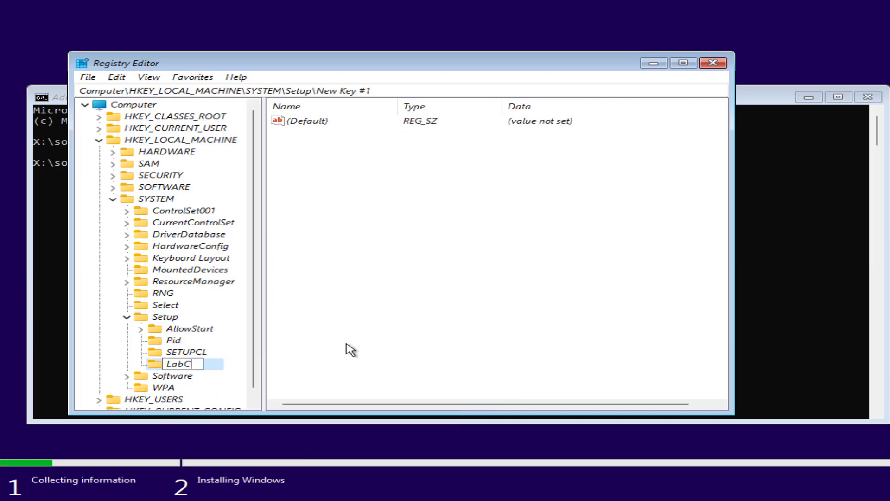
pyautogui.write('onfig')
pyautogui.press('Return')
# Step: Add a DWORD (32-bit) value named BypassTPMCheck to the LabConfig key
pyautogui.rightClick(319, 243)
pyautogui.moveTo(413, 255)
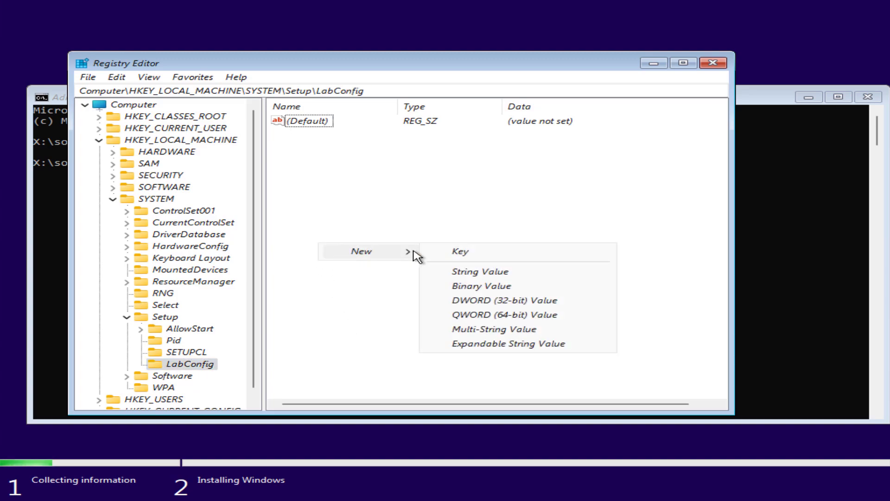
pyautogui.click(468, 299)
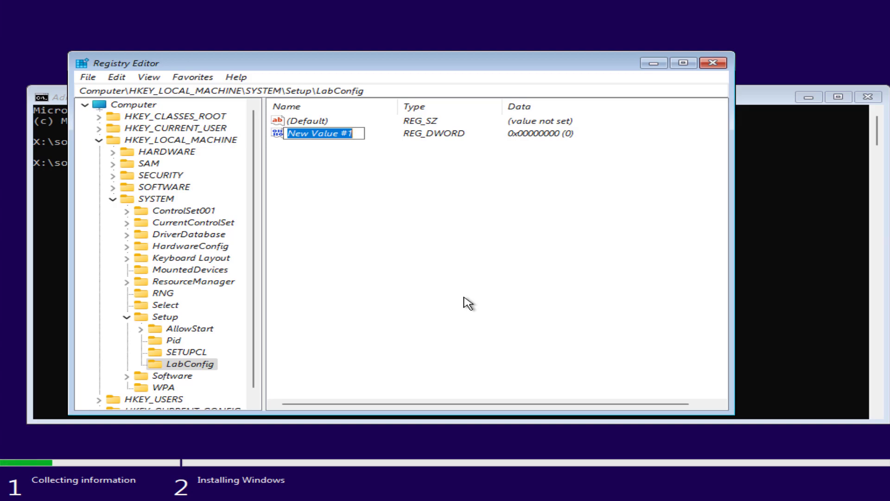
pyautogui.write('Bypass')
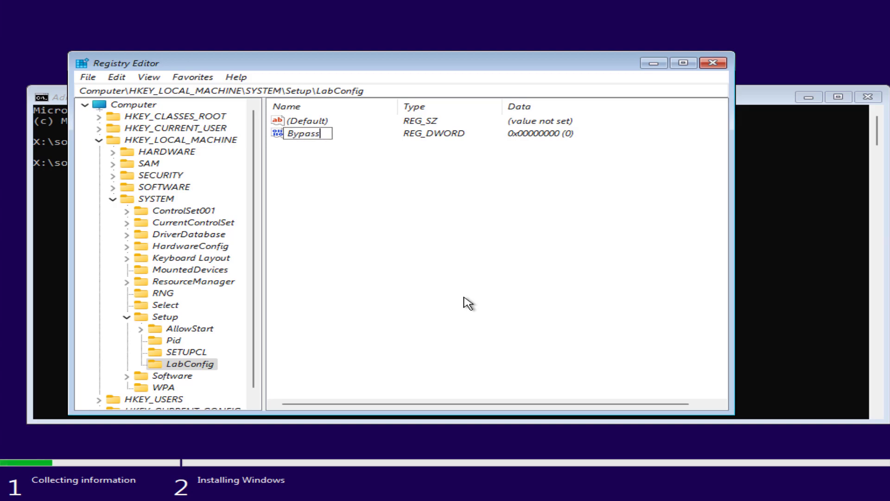
pyautogui.write('TPMCheck')
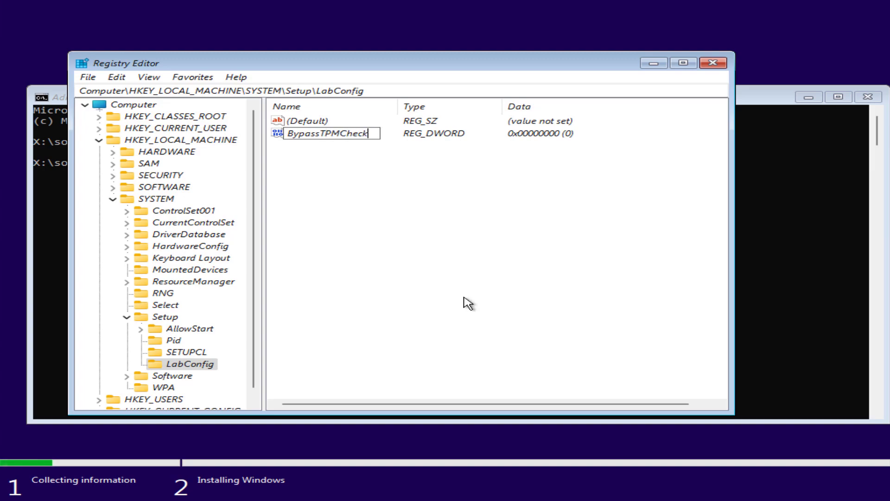
pyautogui.press('Return')
# Step: Add a DWORD (32-bit) value named BypassSecureBootCheck to the LabConfig key
pyautogui.rightClick(365, 218)
pyautogui.moveTo(407, 225)
pyautogui.click(514, 276)
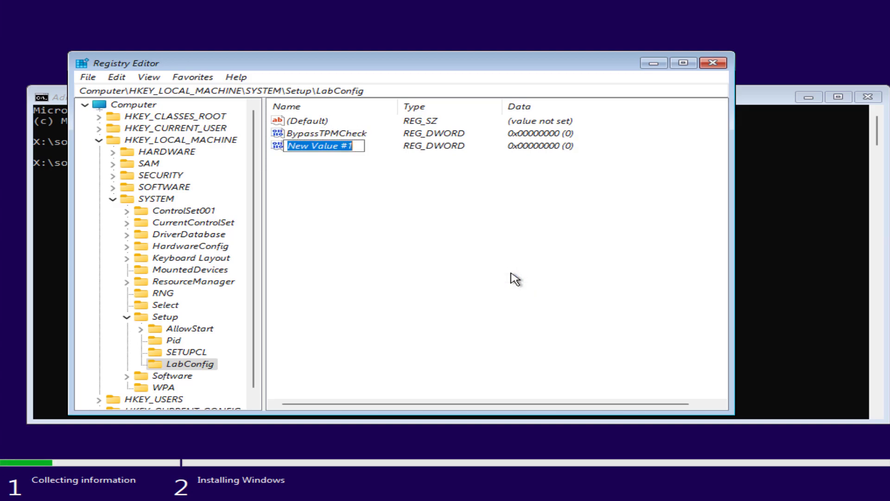
pyautogui.write('Bypass')
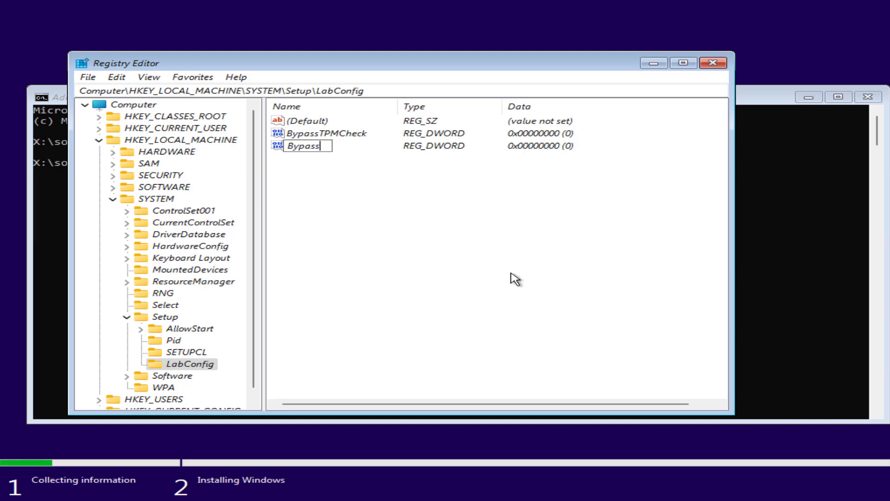
pyautogui.write('SecureBootC')
pyautogui.write('heck')
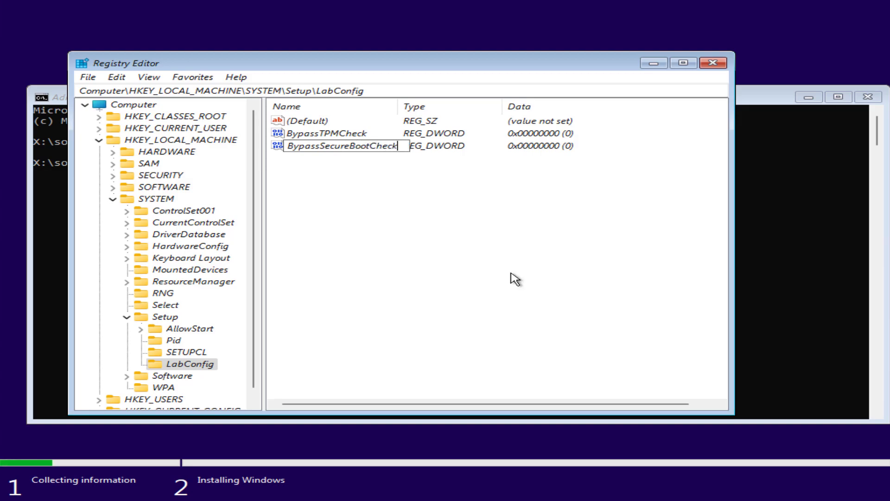
pyautogui.press('Return')
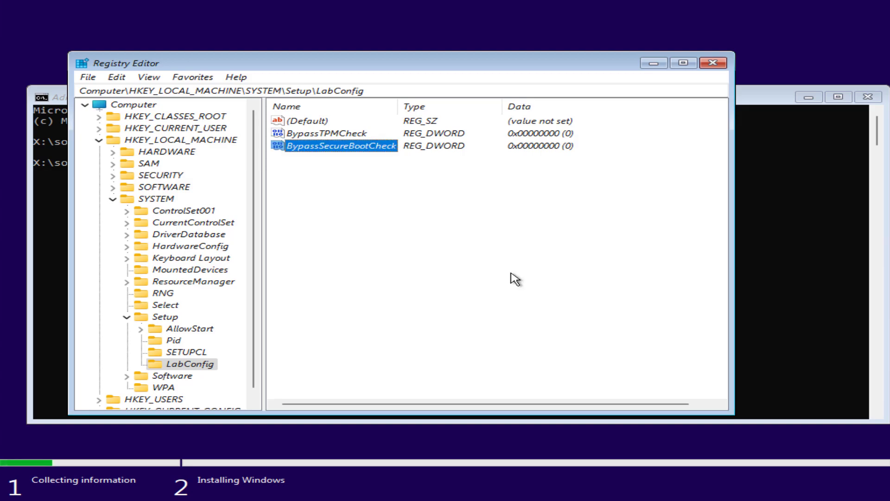
# Step: Set the value data of both BypassTPMCheck and BypassSecureBootCheck to 1
pyautogui.doubleClick(343, 134)
pyautogui.write('1')
pyautogui.press('Return')
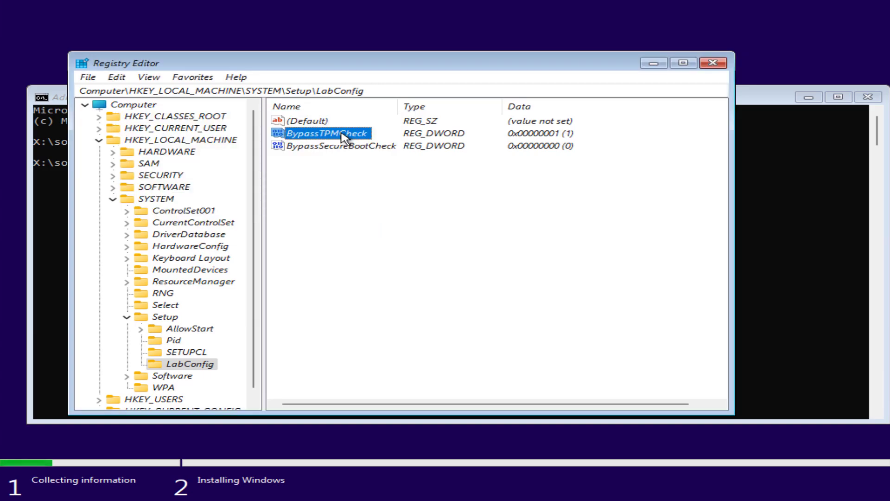
pyautogui.doubleClick(316, 147)
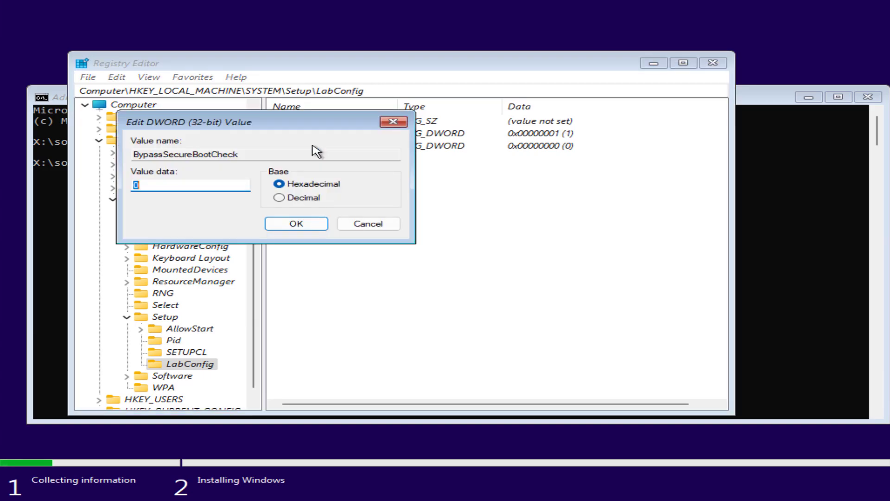
pyautogui.write('1')
pyautogui.press('Return')
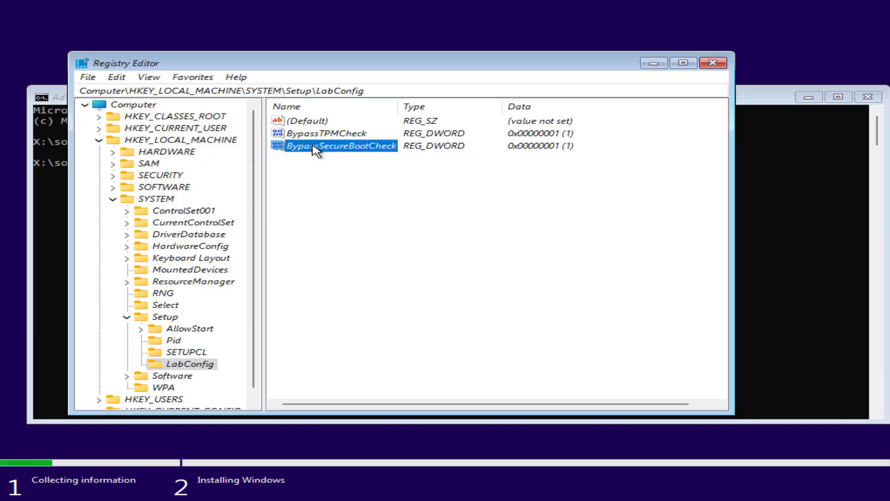
# Step: Close the Registry Editor and command prompt, then return to the edition list and continue with Windows 11 Pro
pyautogui.click(713, 62)
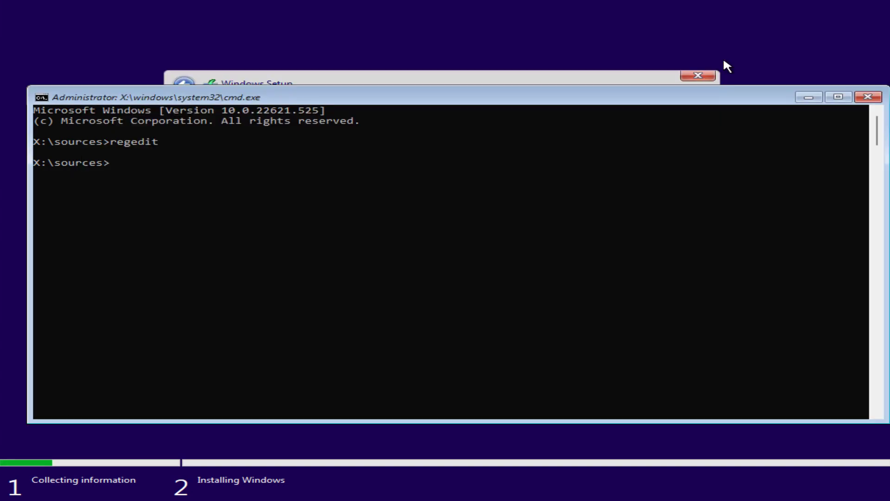
pyautogui.click(867, 98)
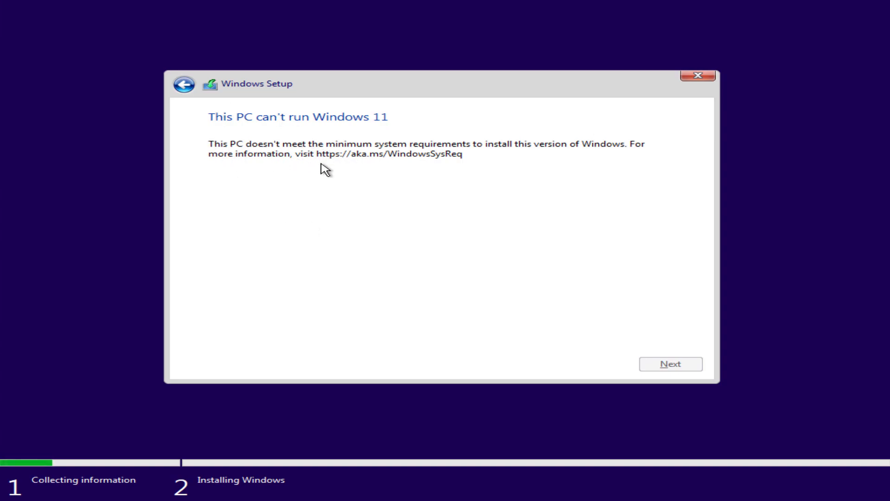
pyautogui.click(184, 86)
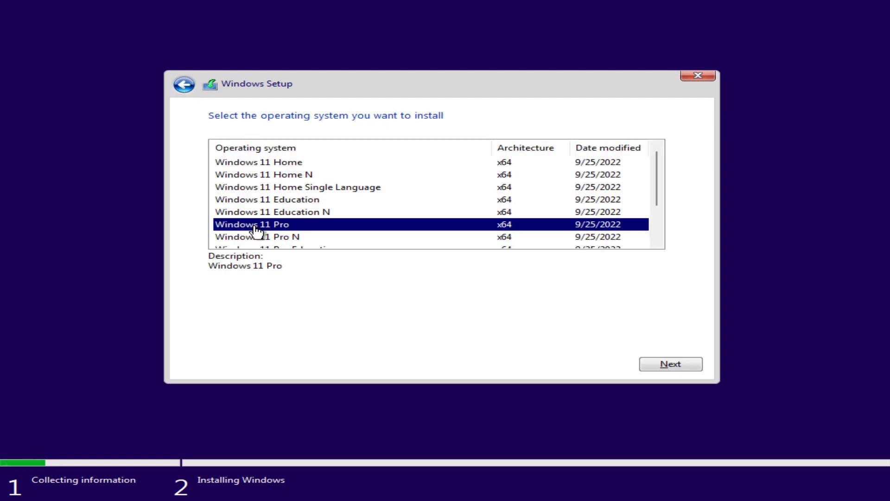
pyautogui.click(666, 368)
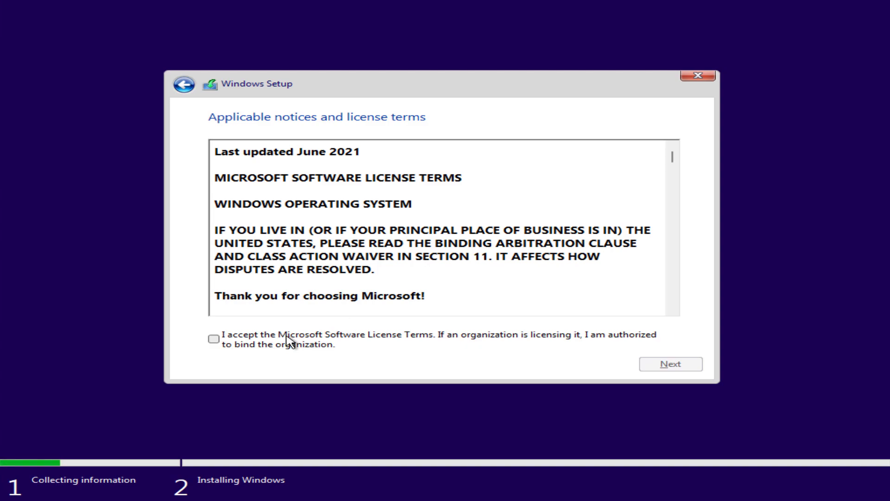
# Step: Accept the Microsoft Software License Terms and choose the custom installation of Windows only
pyautogui.click(289, 341)
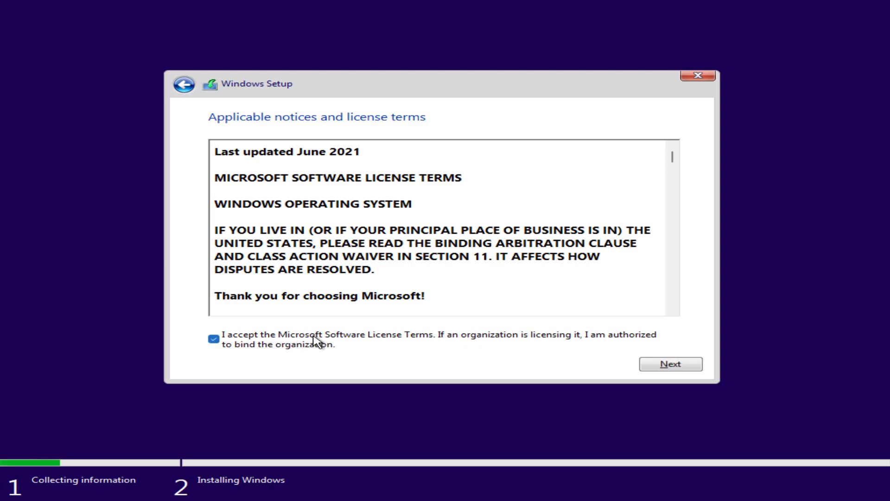
pyautogui.click(655, 366)
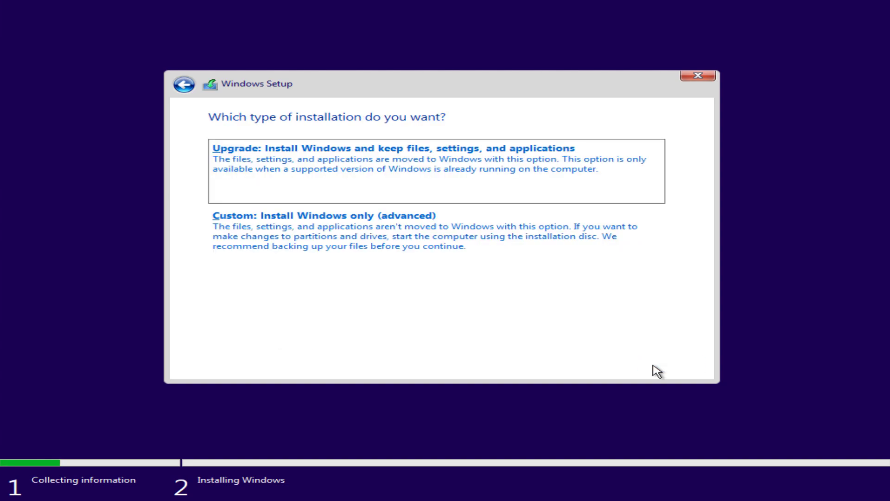
pyautogui.click(330, 238)
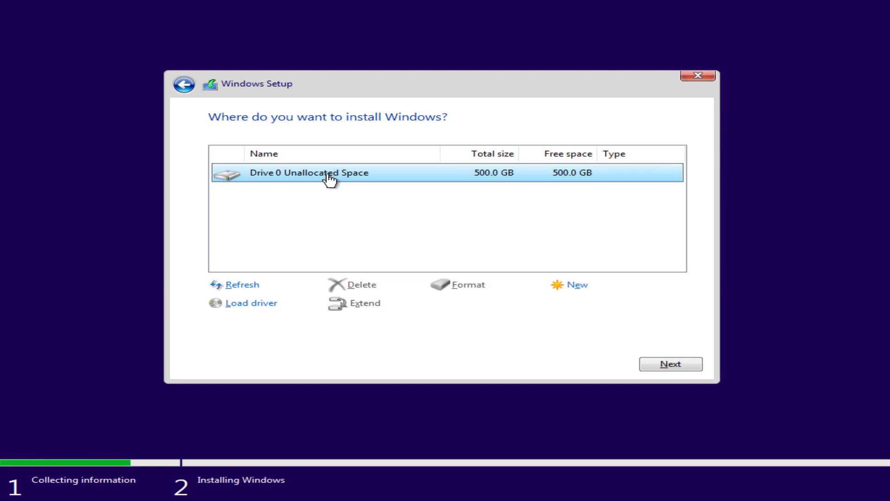
# Step: Create a new primary partition of about 263.6 GB from the unallocated space on Drive 0, accepting the extra system partition
pyautogui.click(575, 285)
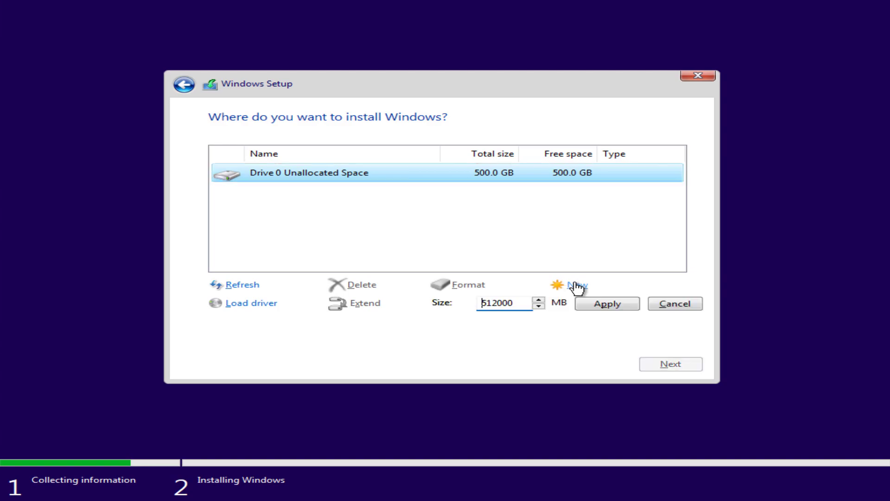
pyautogui.doubleClick(501, 302)
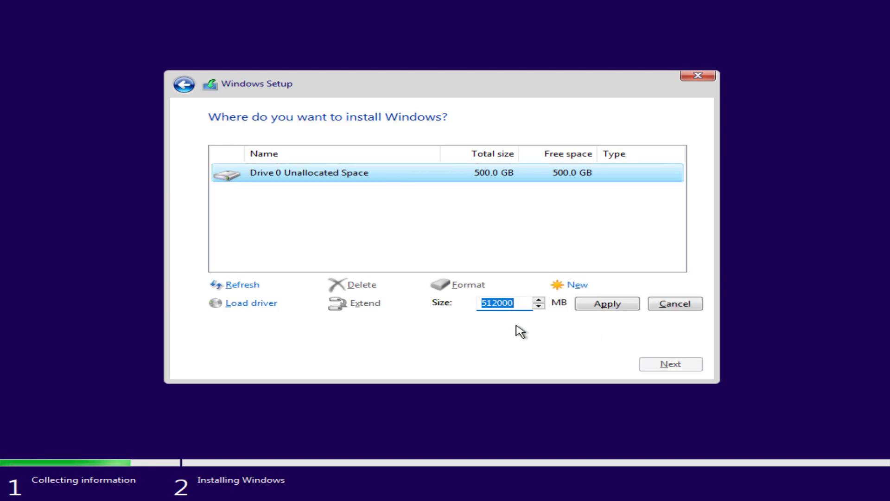
pyautogui.write('27')
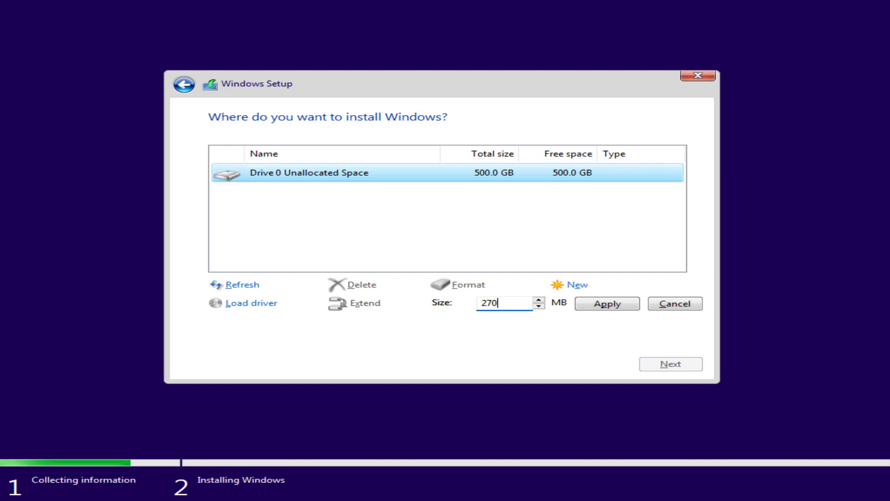
pyautogui.click(616, 305)
pyautogui.click(562, 305)
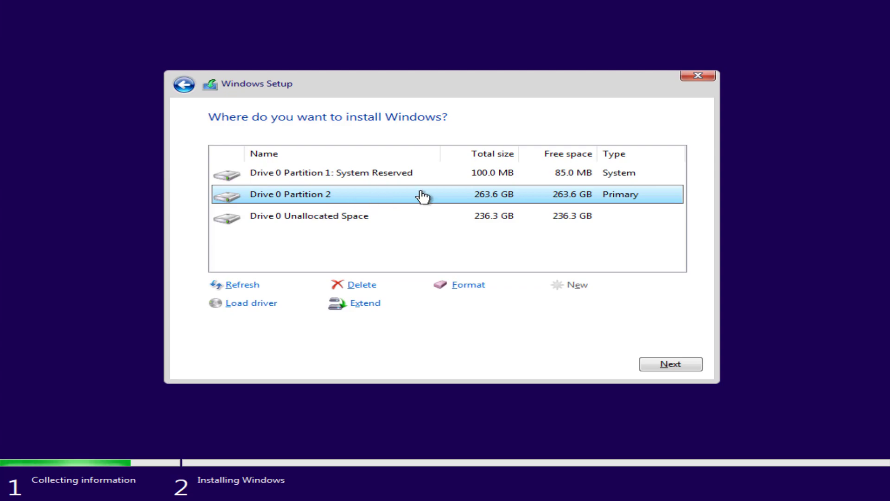
# Step: Create a new partition from the remaining 236.3 GB of unallocated space on Drive 0 and format it
pyautogui.click(370, 221)
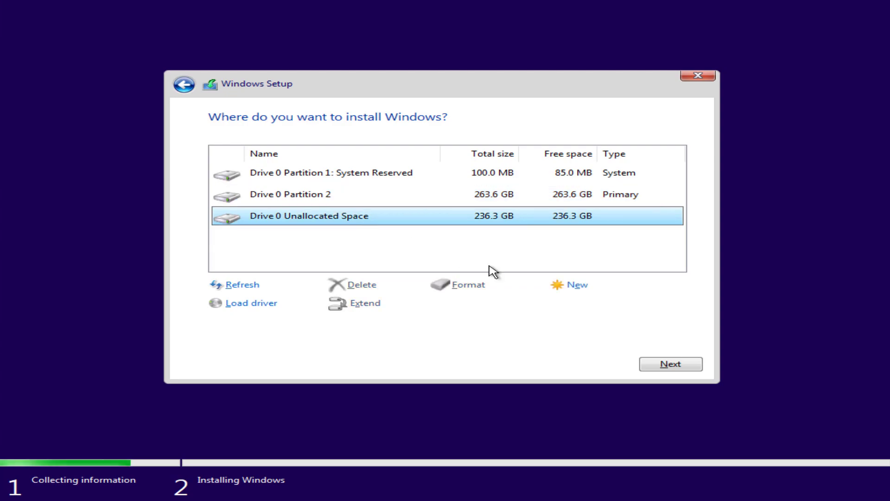
pyautogui.click(574, 287)
pyautogui.click(607, 304)
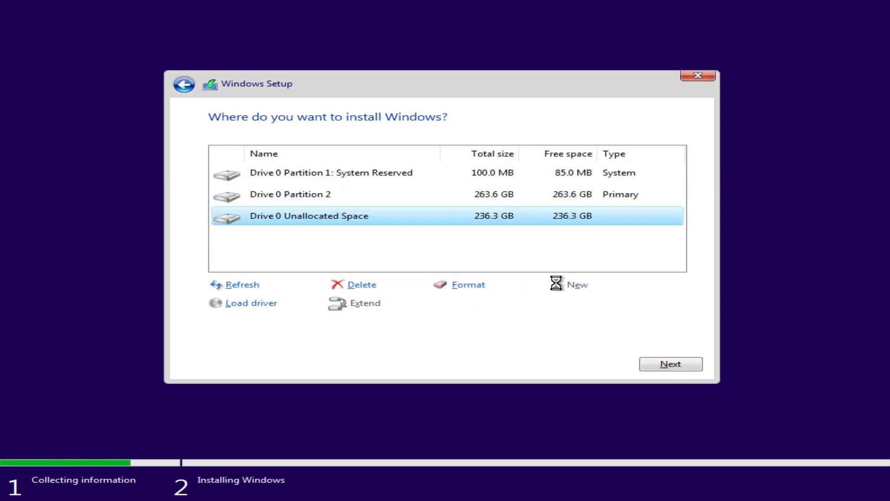
pyautogui.click(462, 284)
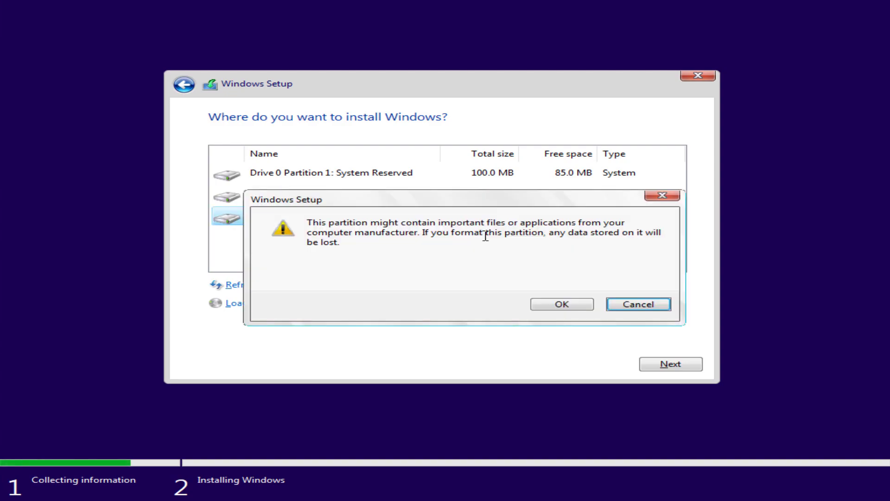
pyautogui.click(556, 307)
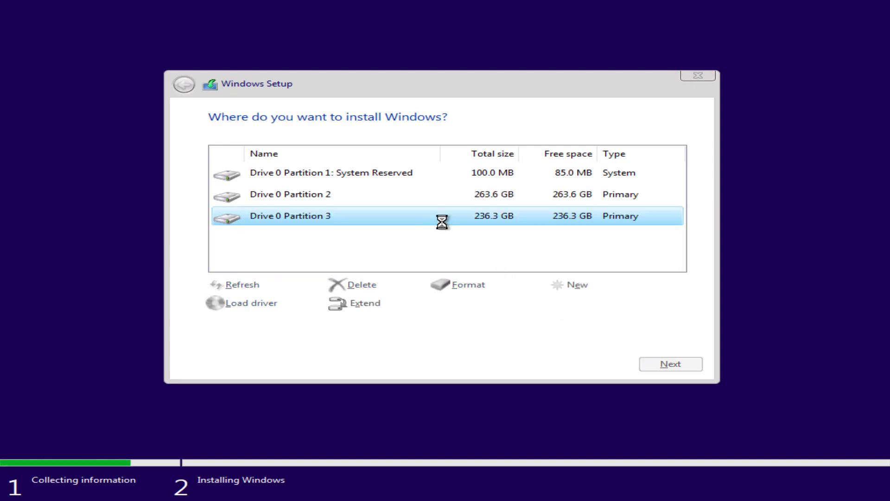
# Step: Install Windows on Drive 0 Partition 2 and restart the computer once the files are installed
pyautogui.click(417, 200)
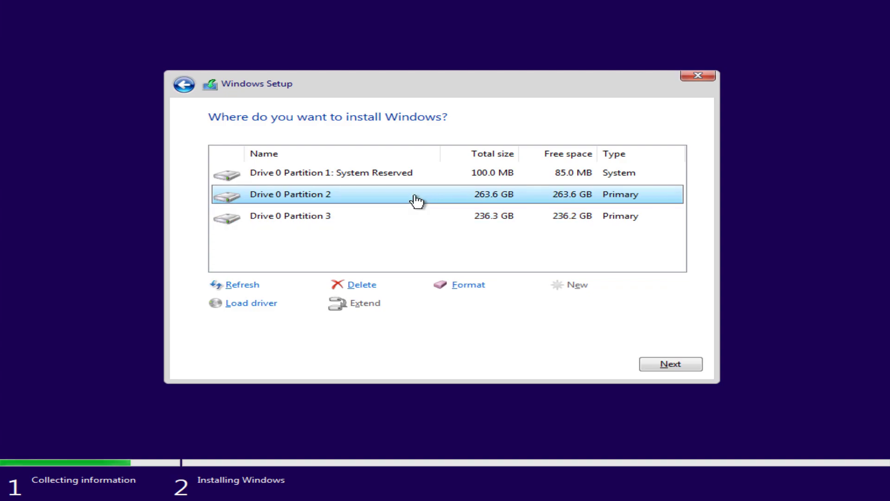
pyautogui.click(667, 365)
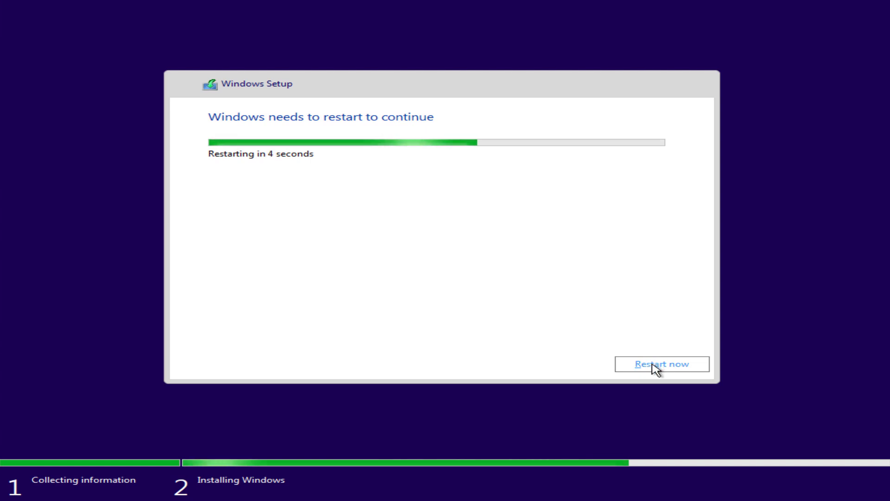
pyautogui.click(653, 364)
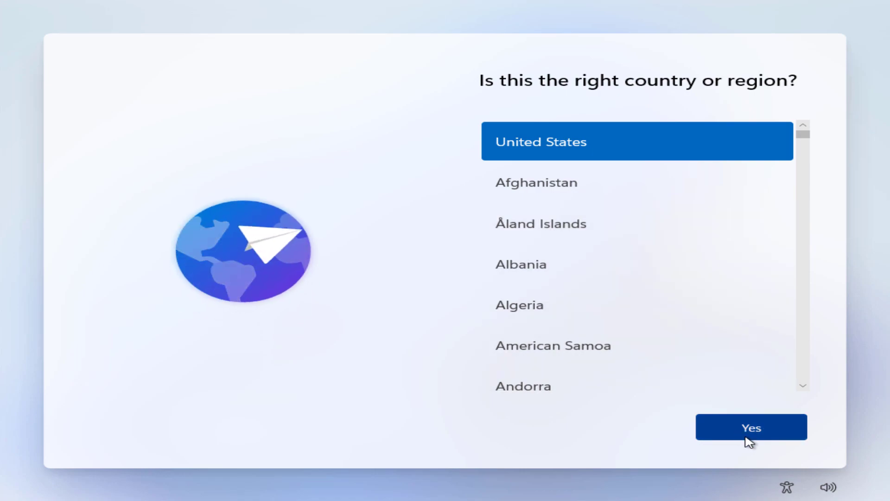
# Step: Confirm the United States region and set up the US keyboard with Arabic (101) for Arabic (Egypt) as second layout
pyautogui.click(756, 436)
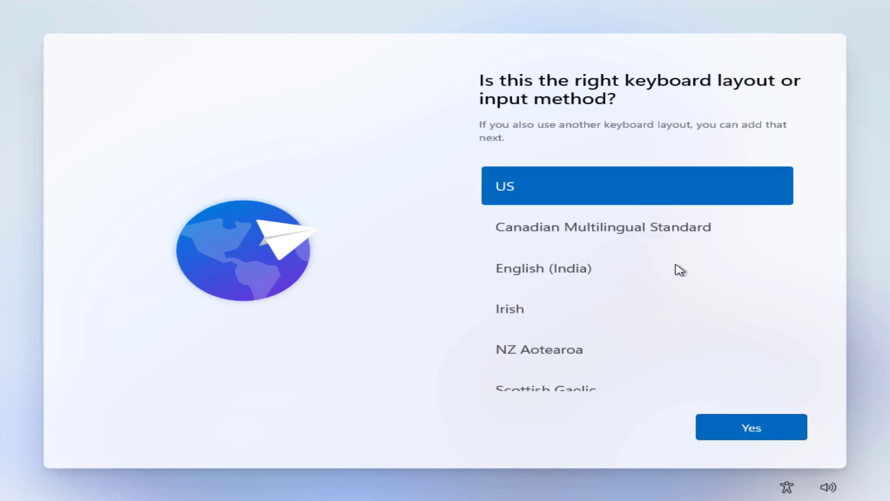
pyautogui.click(753, 436)
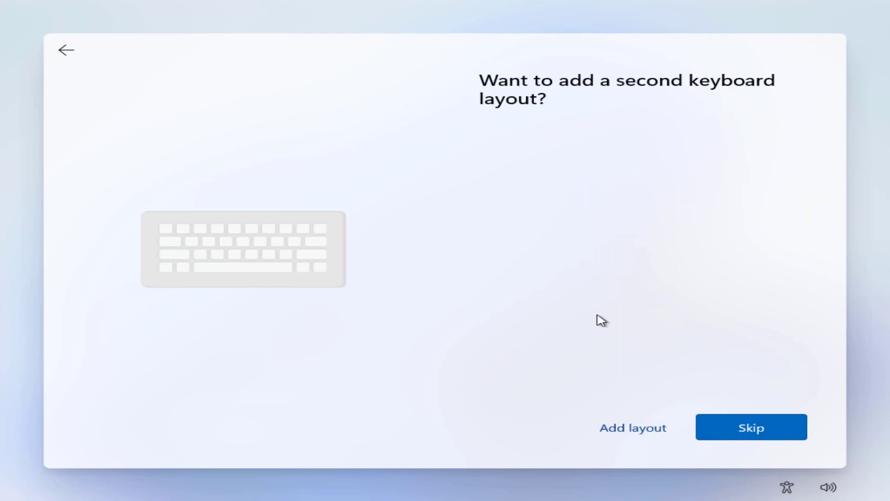
pyautogui.click(622, 427)
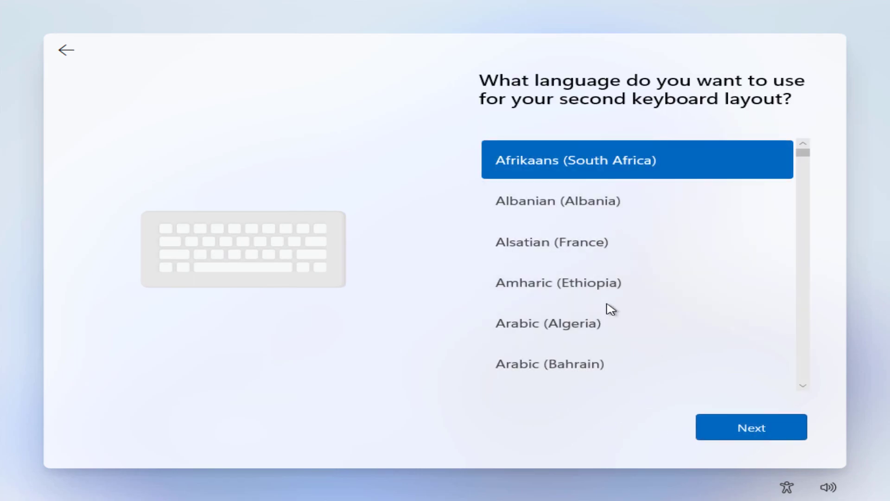
pyautogui.scroll(-2, 603, 309)
pyautogui.click(564, 330)
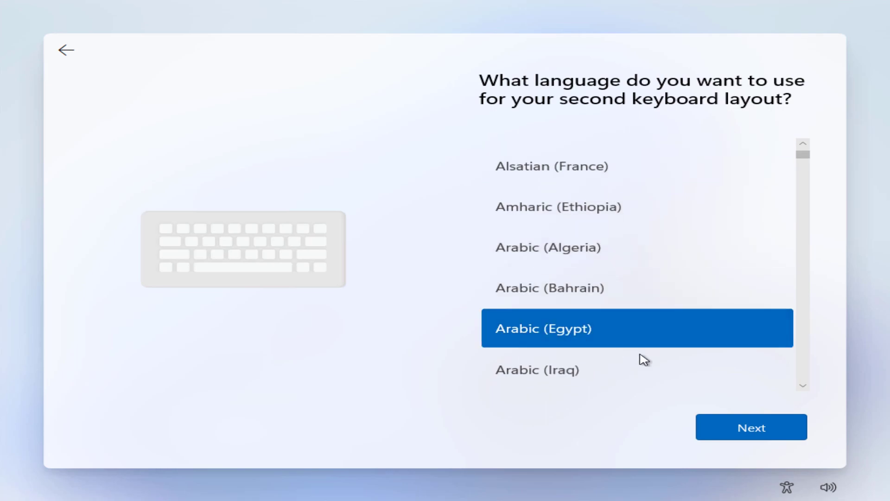
pyautogui.click(746, 430)
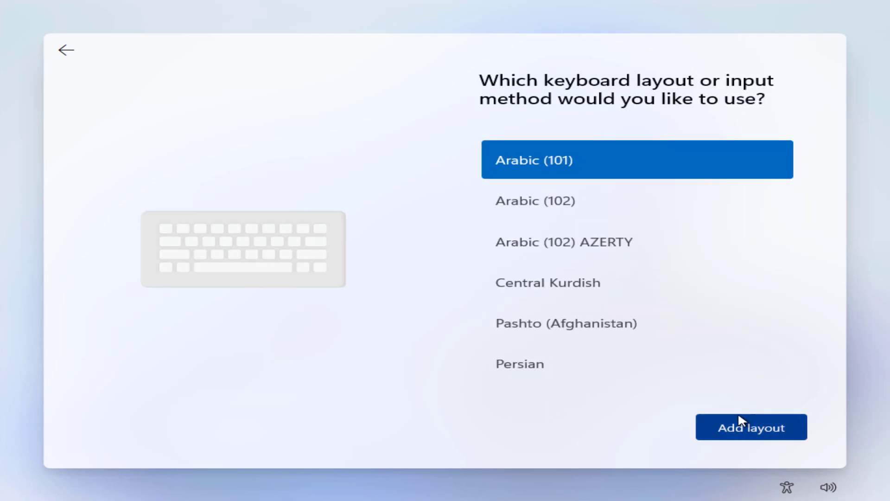
pyautogui.click(749, 431)
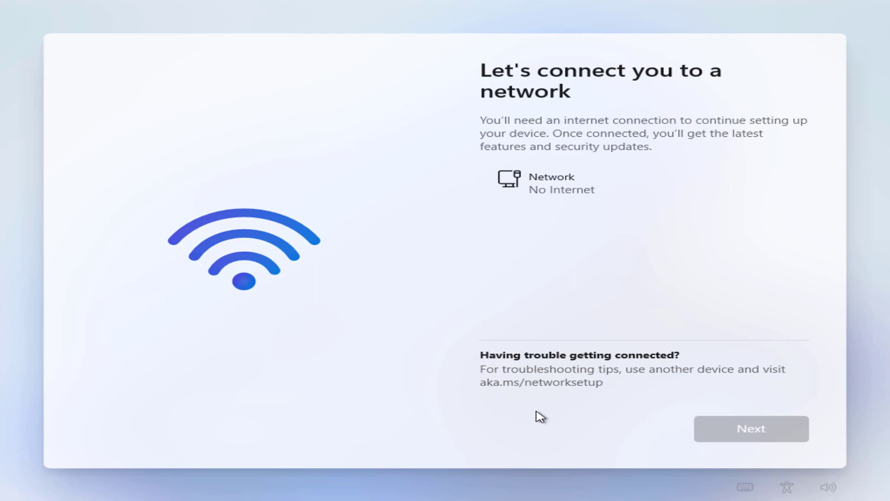
# Step: Open a command prompt on the network page and run OOBE\BYPASSNRO to remove the internet requirement
pyautogui.hotkey('shift', 'F10')
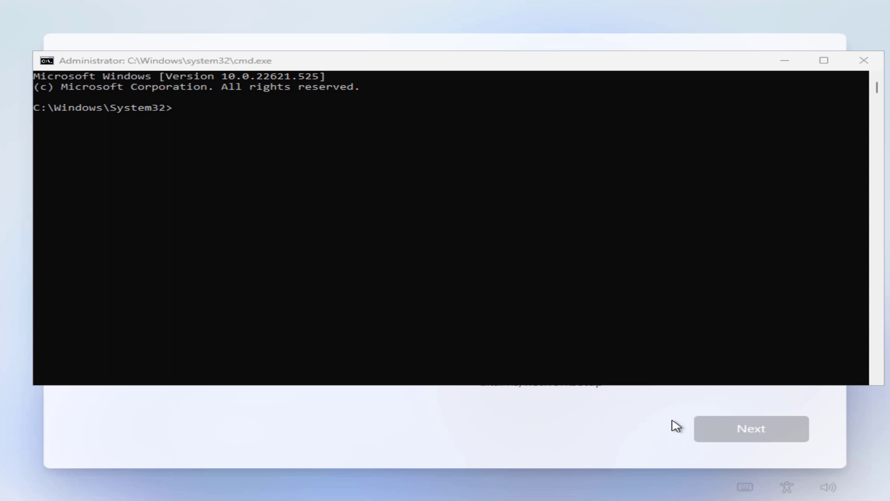
pyautogui.click(335, 234)
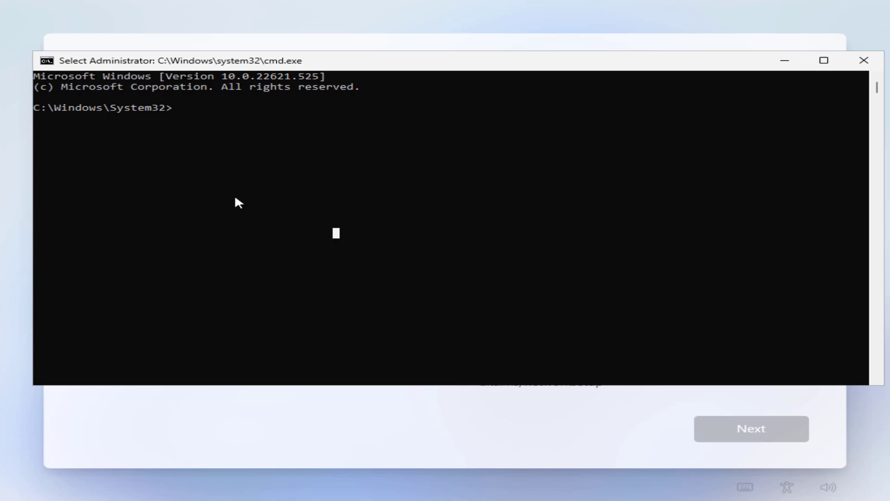
pyautogui.write('O')
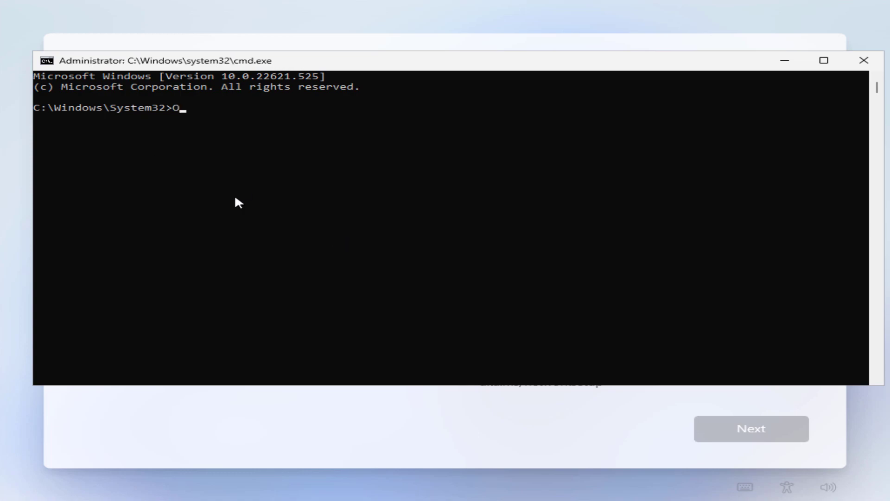
pyautogui.write('OBE')
pyautogui.write('\\BYPASSNR')
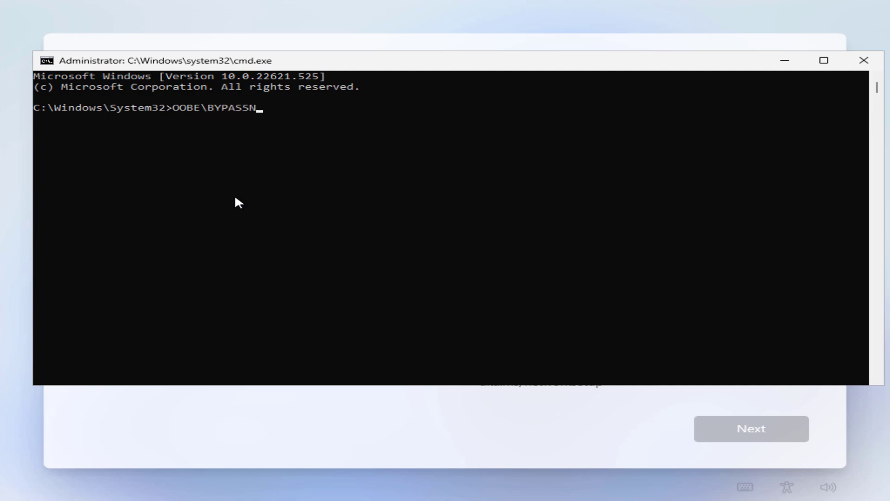
pyautogui.write('O')
pyautogui.press('Return')
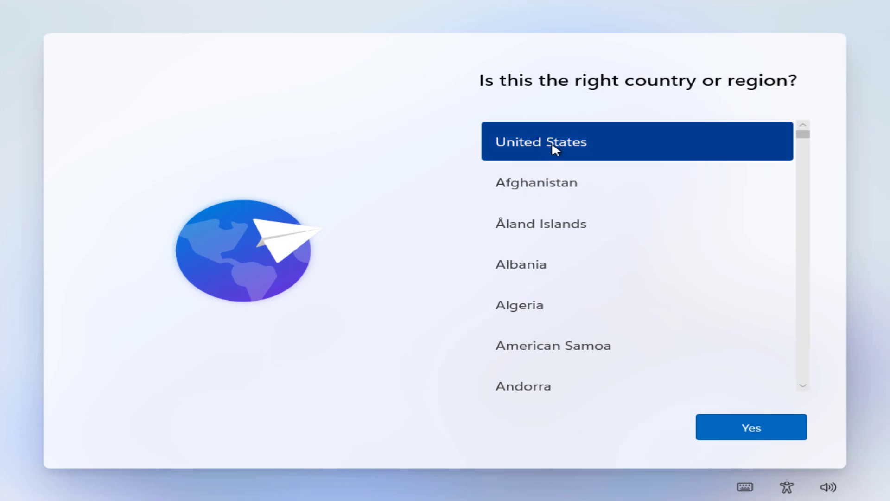
# Step: Confirm the United States region and US keyboard again, and add a second keyboard layout for Arabic (Egypt)
pyautogui.click(766, 423)
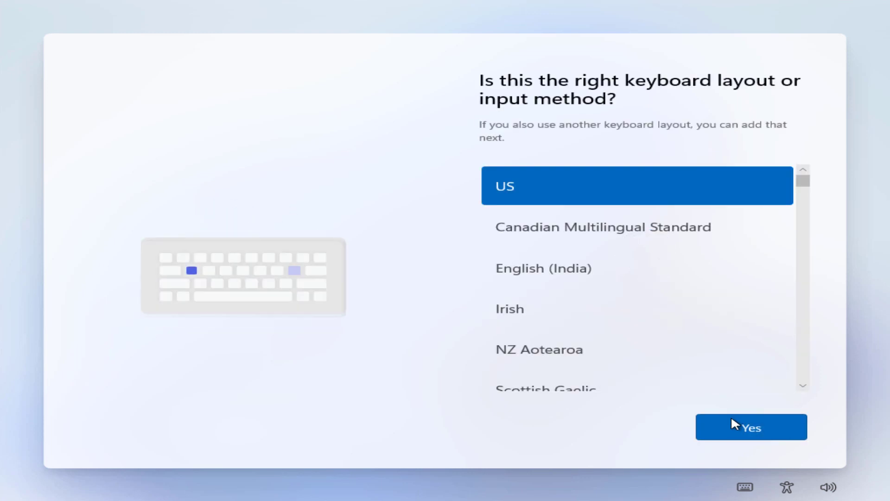
pyautogui.click(739, 429)
pyautogui.click(627, 428)
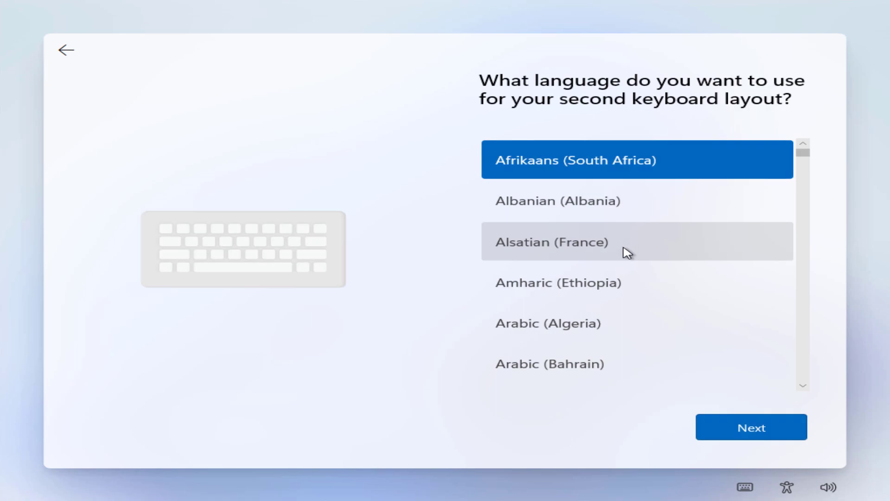
pyautogui.scroll(-2, 602, 278)
pyautogui.click(565, 330)
pyautogui.click(752, 430)
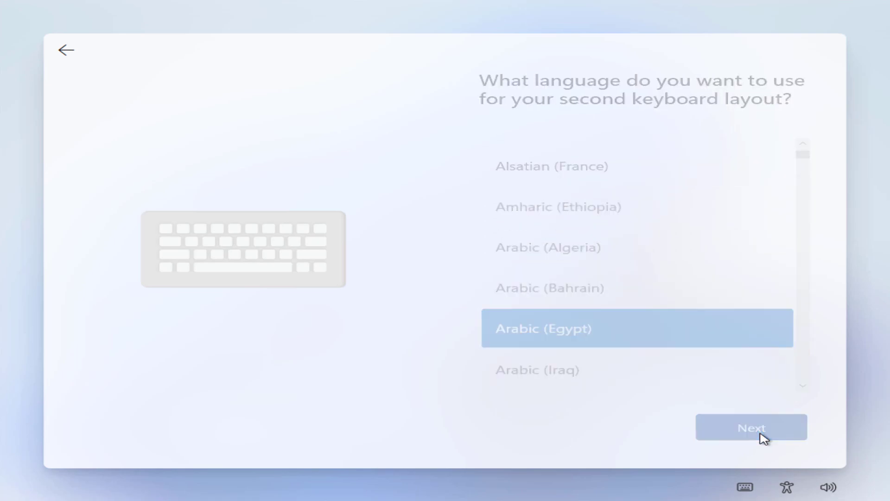
pyautogui.click(743, 430)
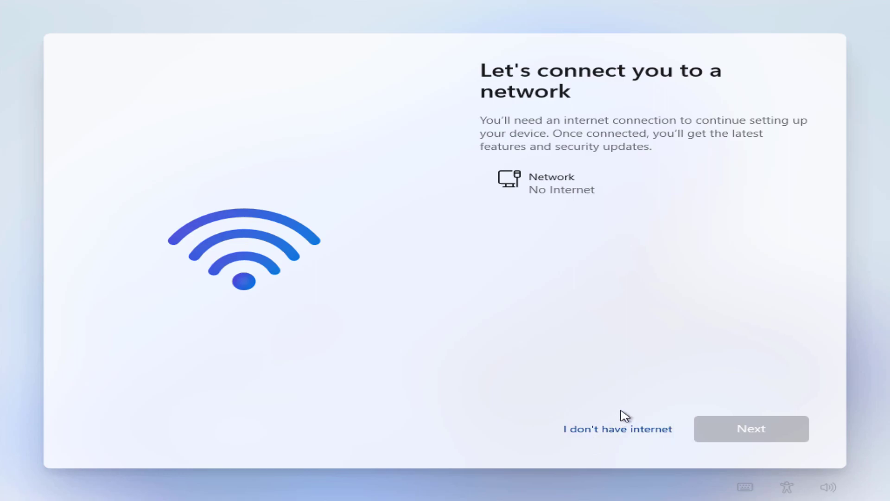
# Step: Choose to go on without internet and continue with limited setup
pyautogui.click(609, 432)
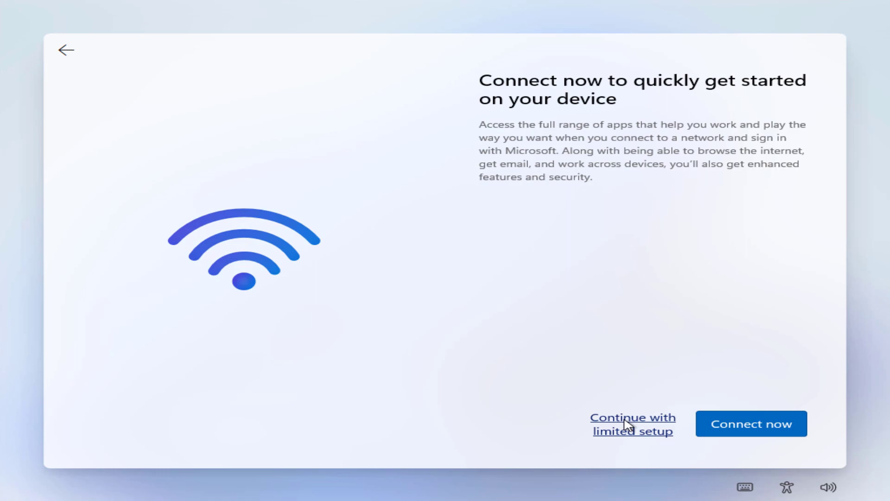
pyautogui.click(627, 424)
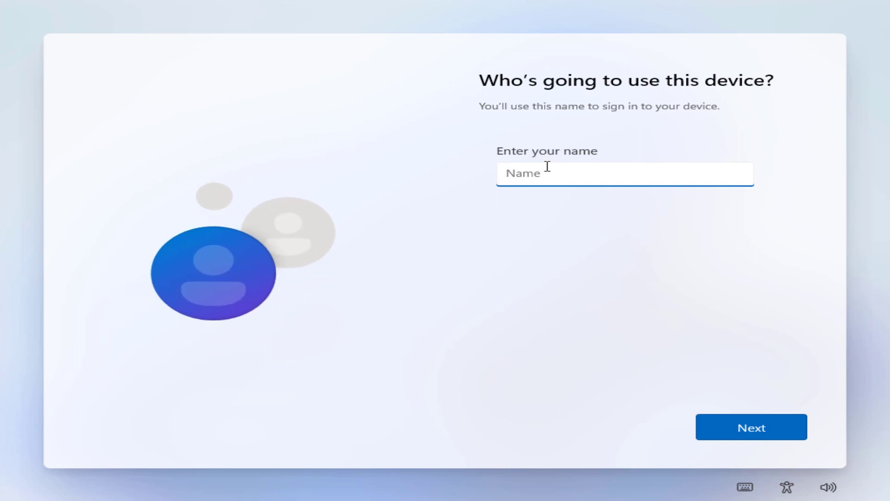
# Step: Enter the user's name for the local account and leave its password blank
pyautogui.write('P')
pyautogui.press('BackSpace')
pyautogui.write('Ahmed')
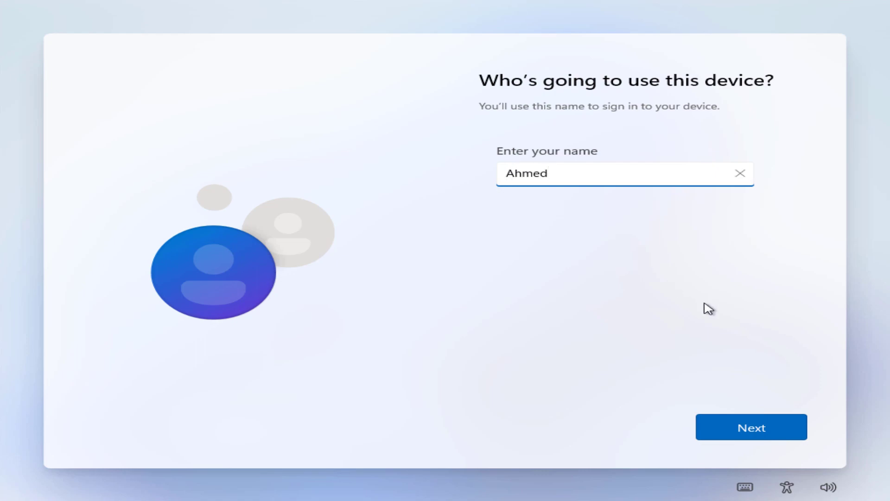
pyautogui.click(747, 421)
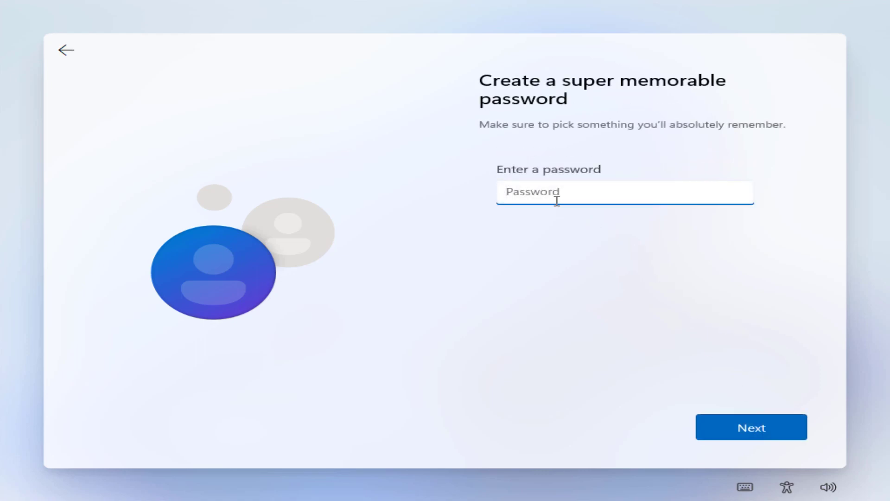
pyautogui.click(765, 423)
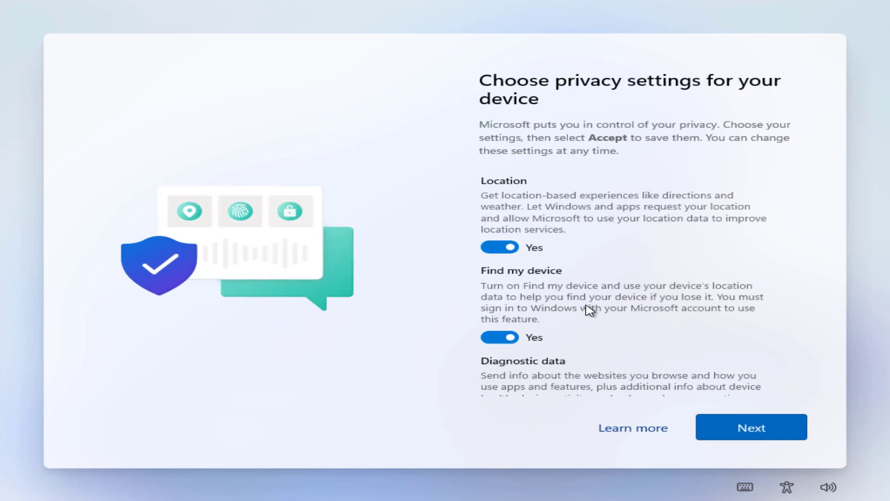
# Step: Turn off Location in the privacy settings, keep the other options and accept them to finish setup
pyautogui.click(504, 248)
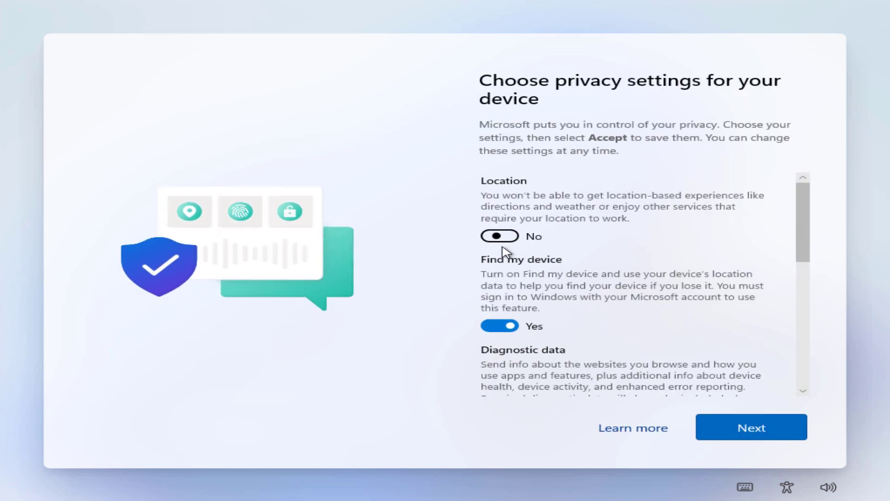
pyautogui.click(777, 435)
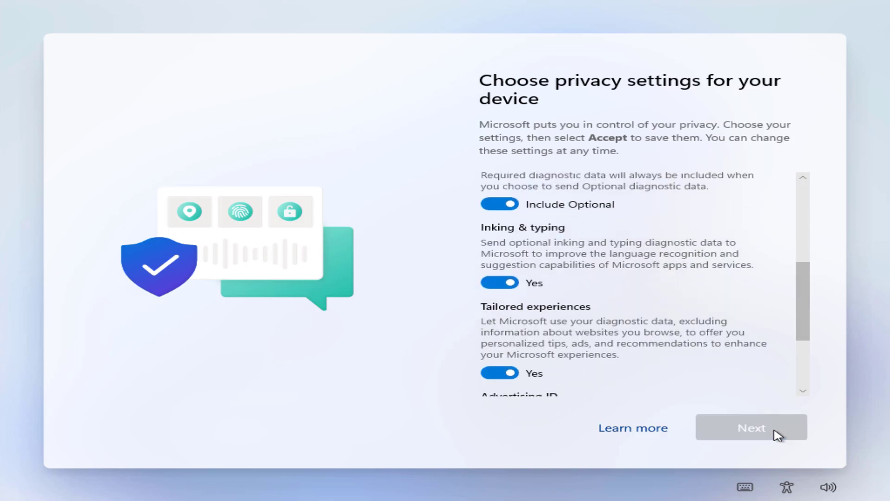
pyautogui.click(777, 435)
pyautogui.click(778, 434)
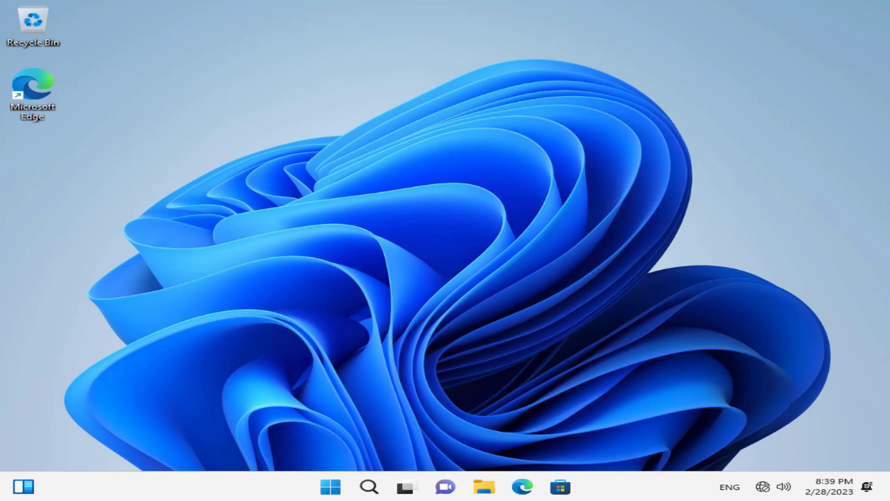
# Step: Open the Start menu to view its pinned apps, and close it
pyautogui.press('super')
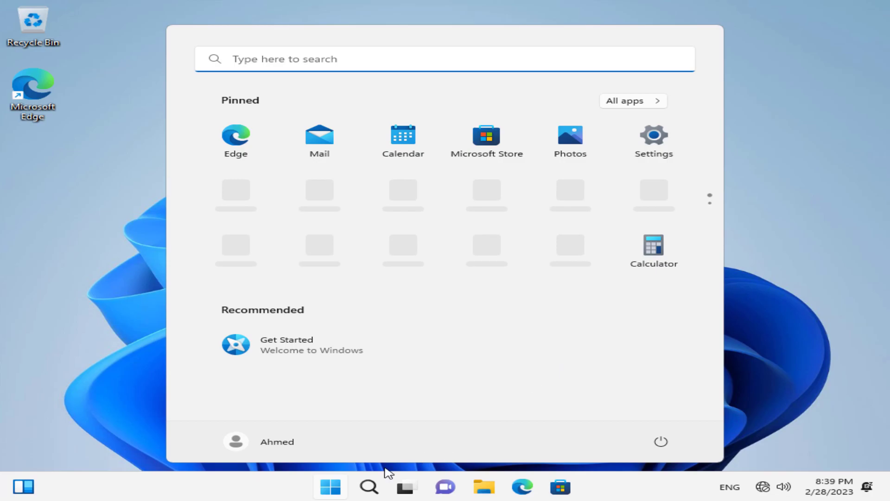
pyautogui.click(340, 490)
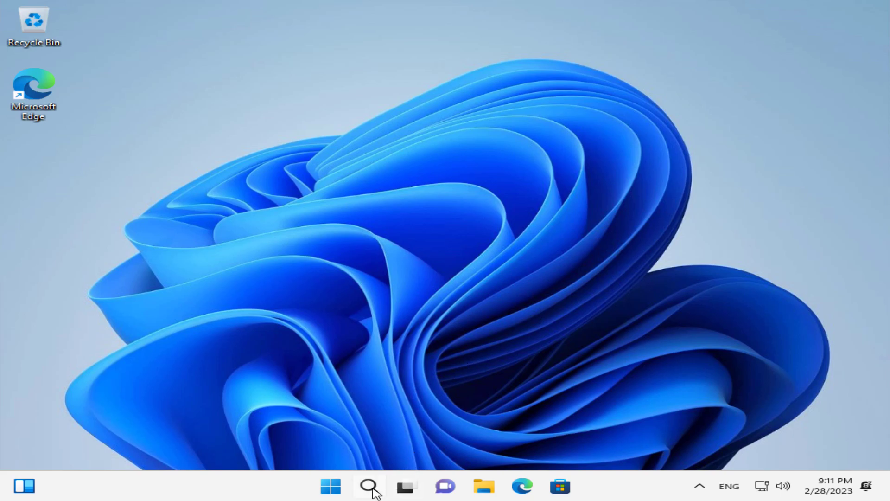
# Step: Examine the options offered in the taskbar's context menu
pyautogui.moveTo(370, 486)
pyautogui.rightClick(240, 490)
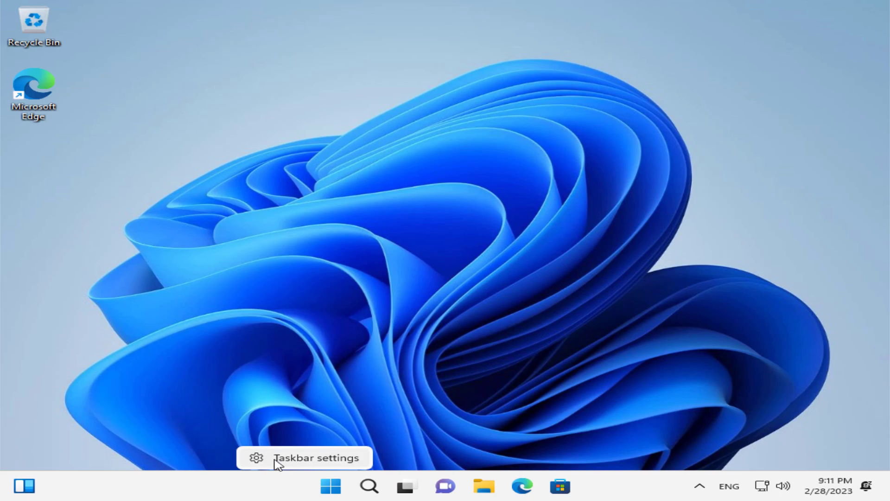
pyautogui.click(295, 412)
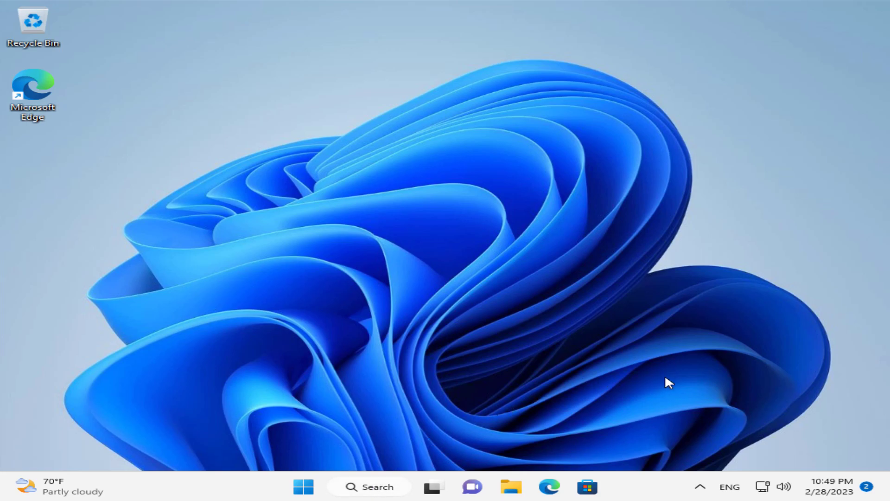
pyautogui.rightClick(213, 494)
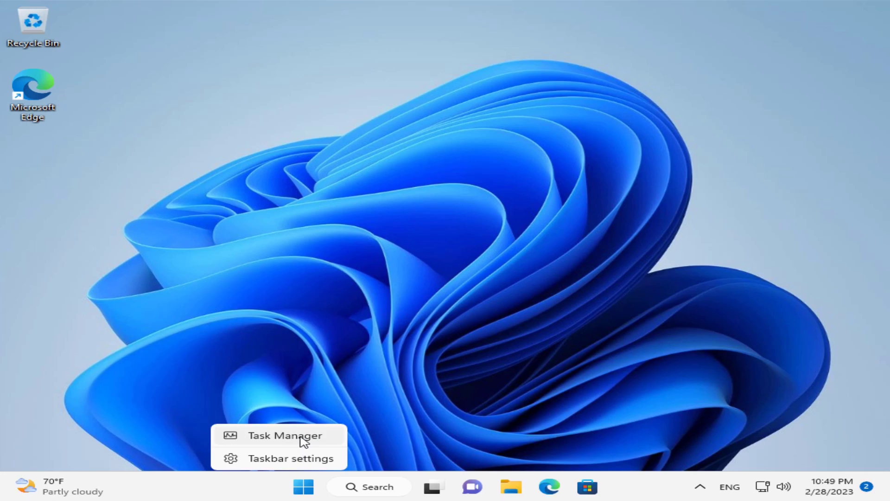
# Step: Dismiss the taskbar's context menu, look over the pinned and recommended apps in the Start menu, and close it
pyautogui.click(364, 366)
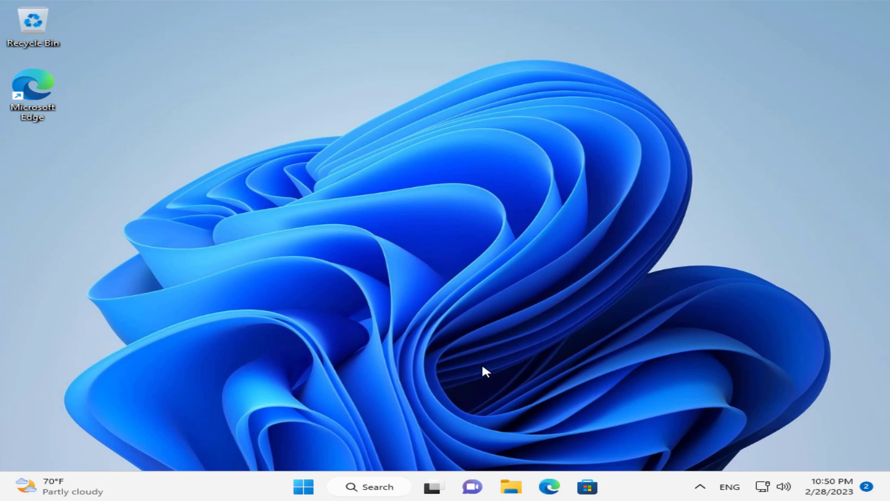
pyautogui.click(304, 488)
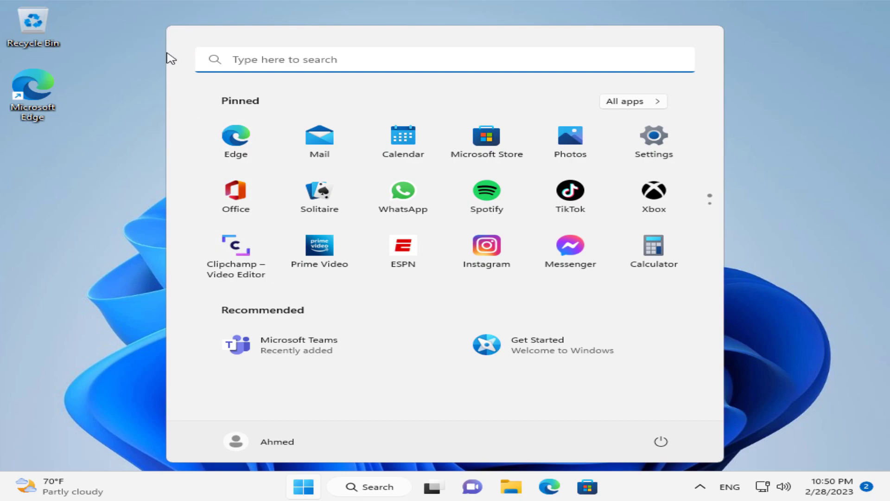
pyautogui.click(127, 297)
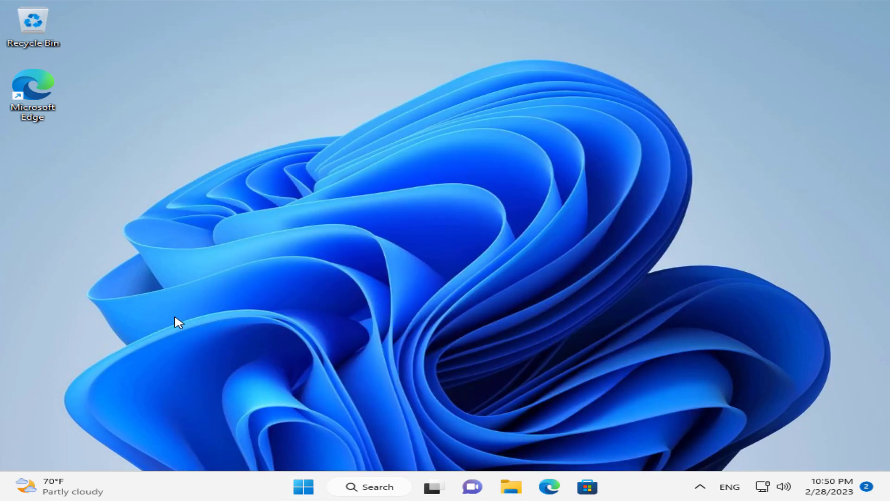
# Step: Open Settings to view the System page, and close the window
pyautogui.click(304, 487)
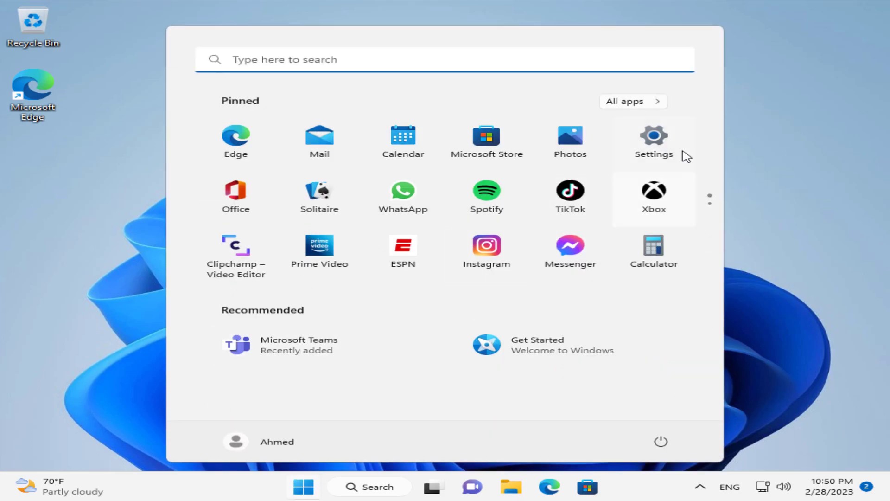
pyautogui.click(661, 142)
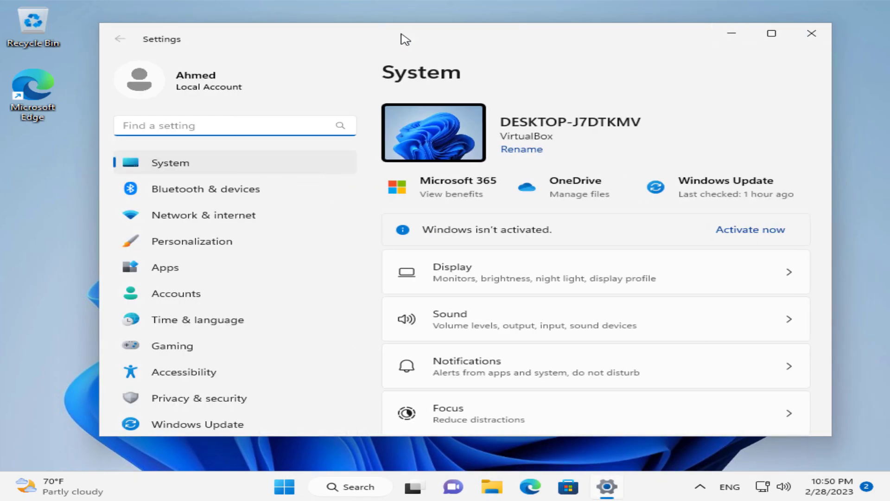
pyautogui.click(813, 28)
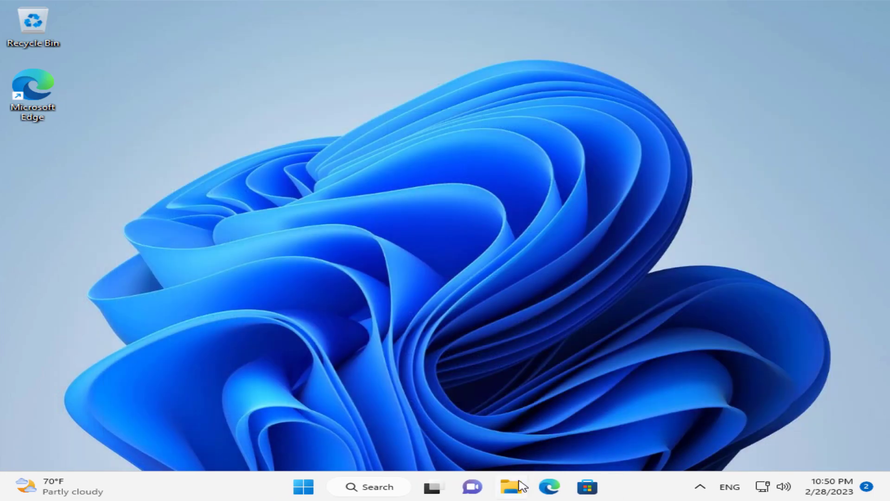
# Step: View the Home page of File Explorer and the Start menu, closing each again
pyautogui.press('super+e')
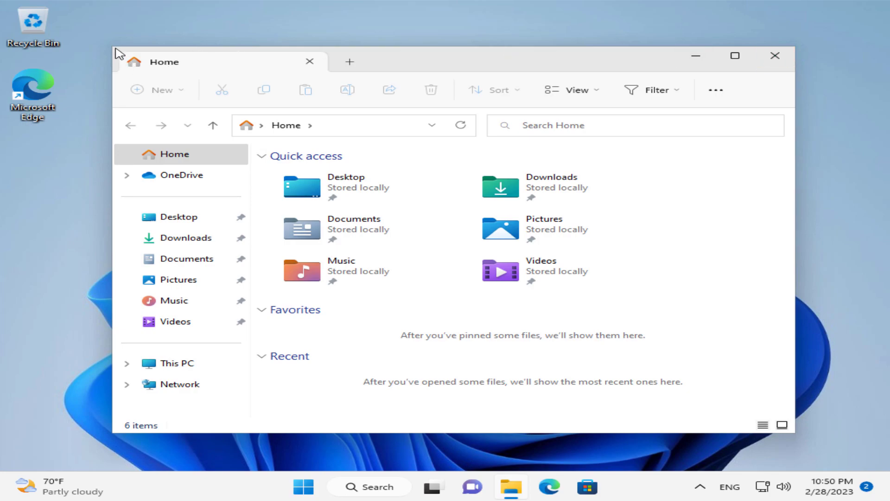
pyautogui.click(790, 56)
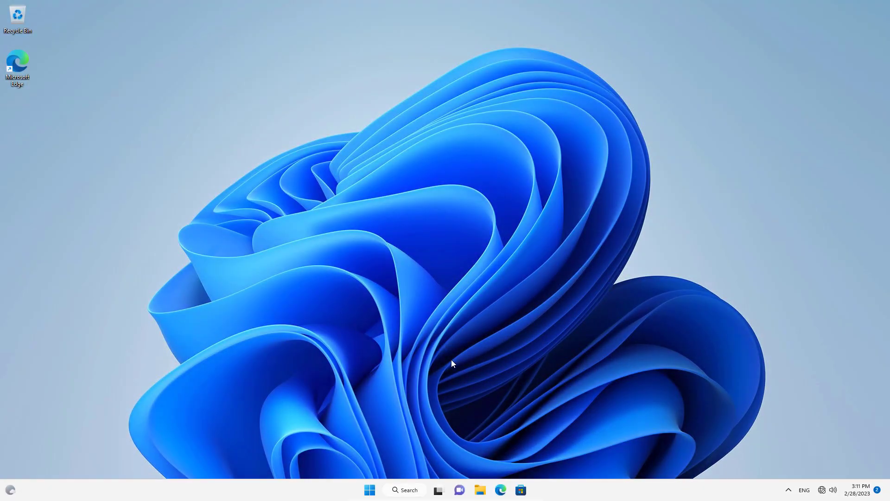
pyautogui.click(368, 486)
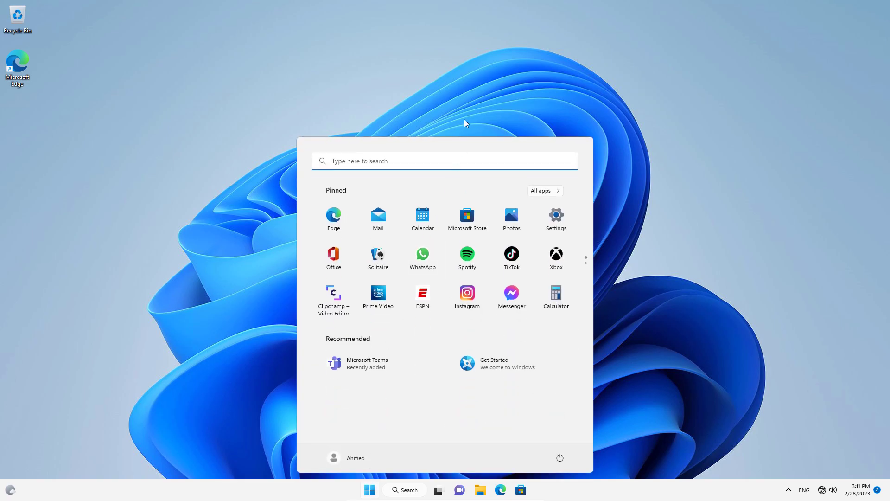
pyautogui.click(464, 100)
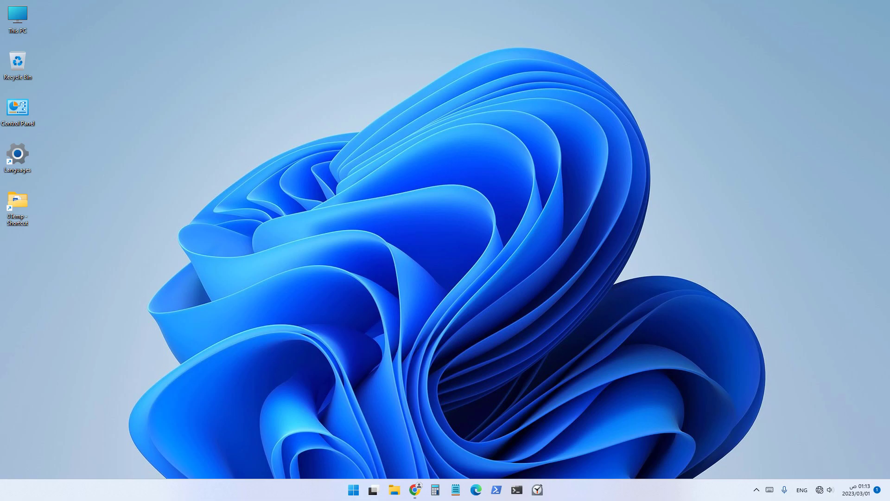
# Step: View the Language & region settings and the 0Temp folder from their desktop shortcuts, closing each window
pyautogui.doubleClick(17, 157)
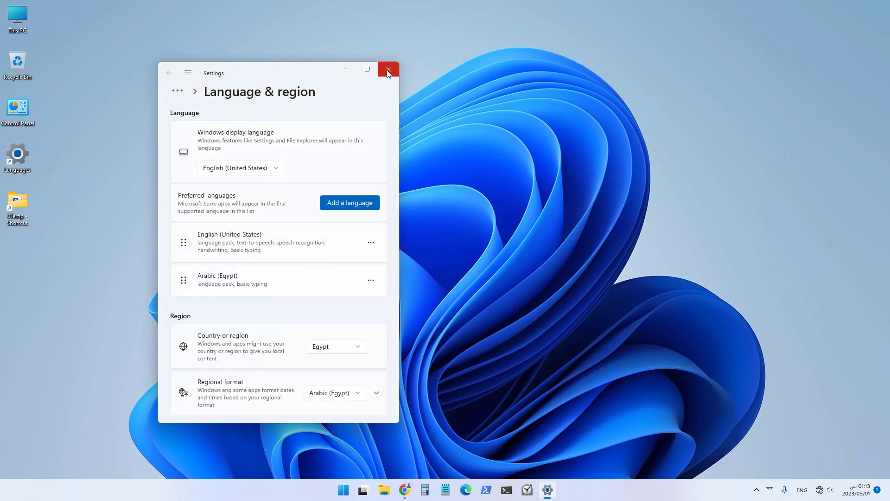
pyautogui.click(388, 70)
pyautogui.click(101, 221)
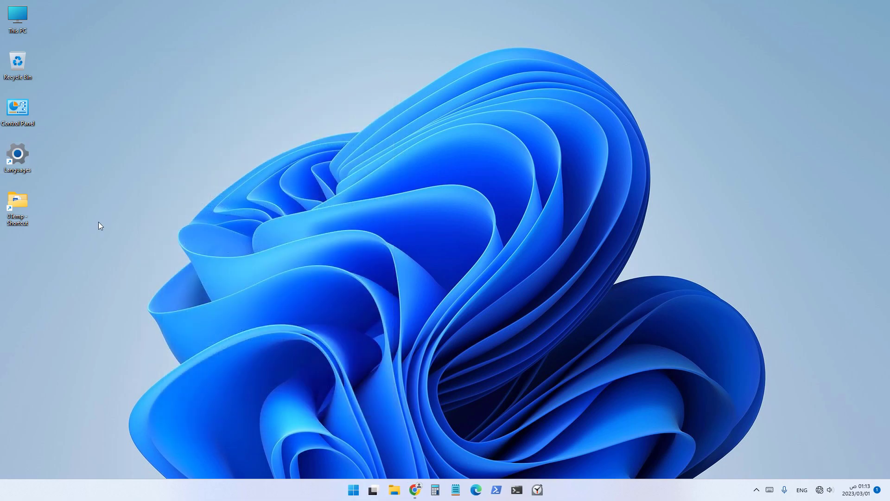
pyautogui.doubleClick(7, 200)
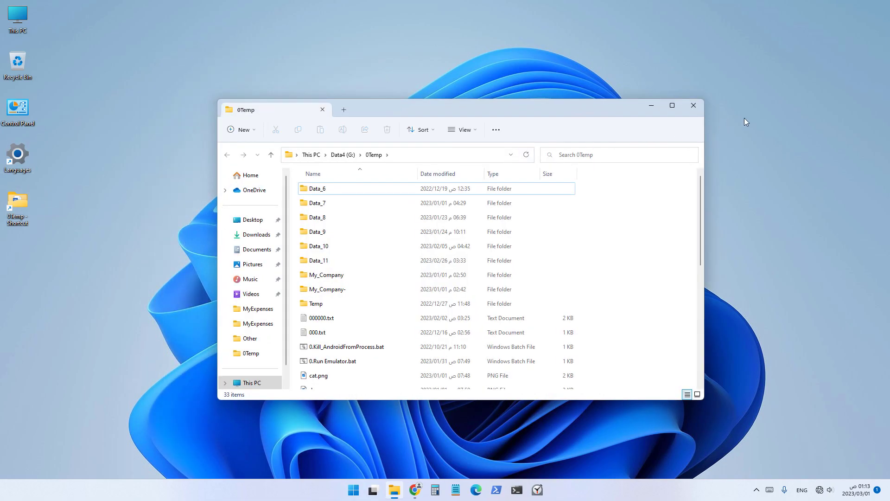
pyautogui.click(701, 105)
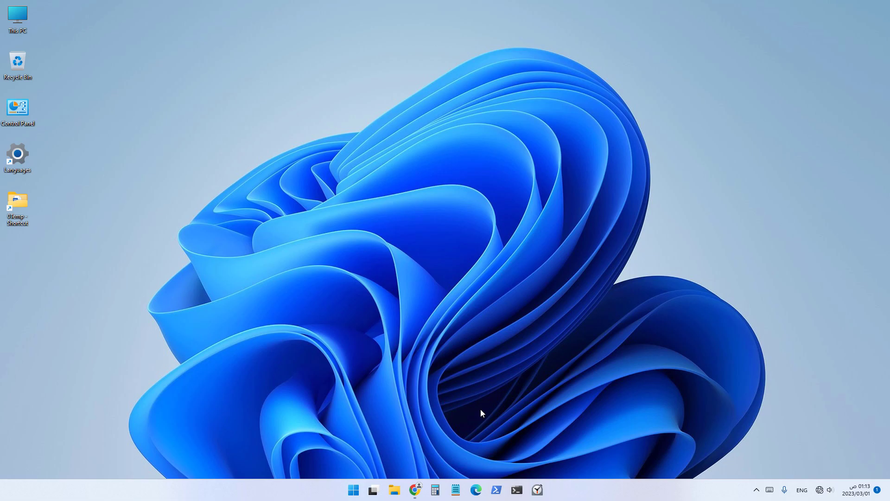
# Step: Open the taskbar's personalization settings
pyautogui.rightClick(582, 491)
pyautogui.click(613, 471)
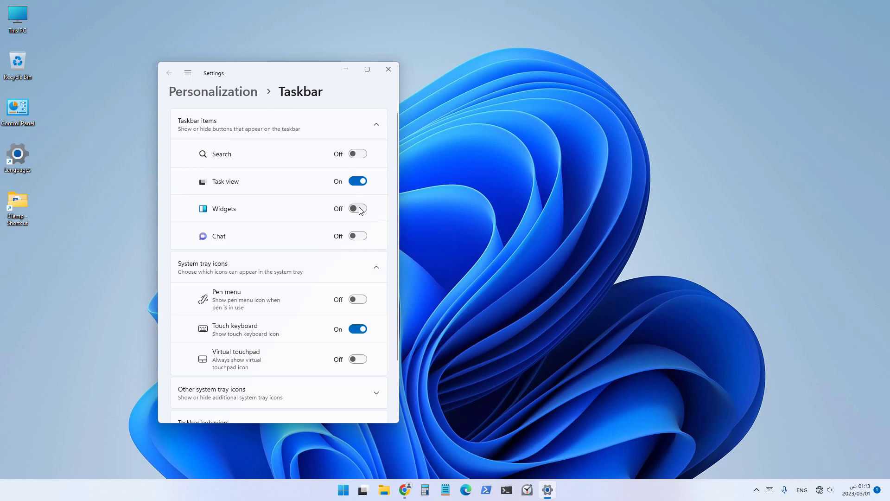
# Step: Switch the Widgets and Search taskbar items on and back off
pyautogui.click(358, 212)
pyautogui.click(356, 211)
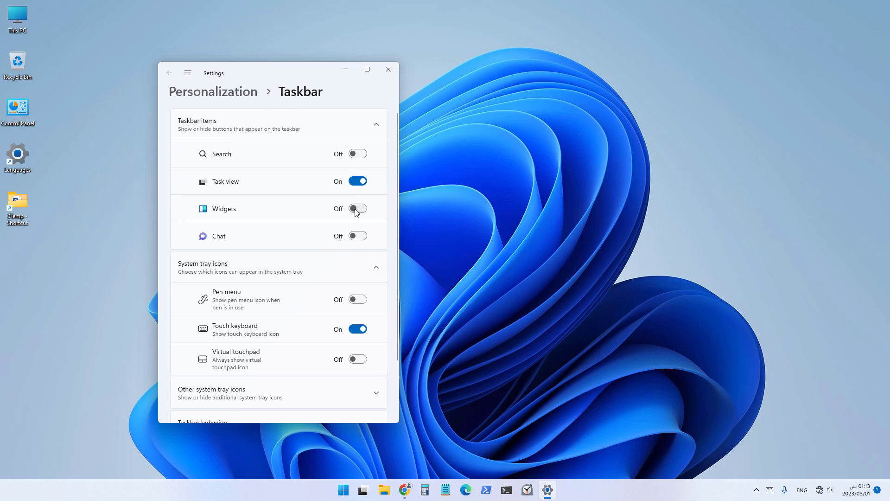
pyautogui.click(358, 157)
pyautogui.click(358, 156)
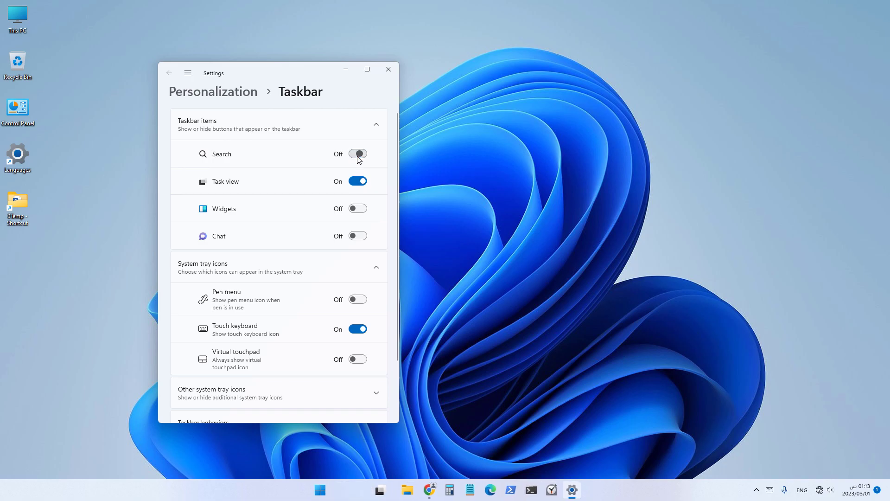
# Step: Set the taskbar alignment to Left in the taskbar behaviors and close Settings
pyautogui.scroll(-3, 364, 287)
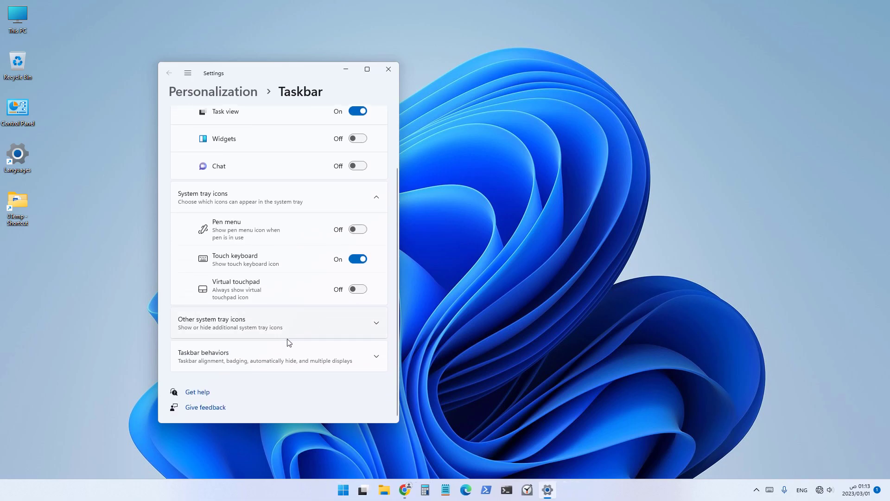
pyautogui.click(244, 354)
pyautogui.click(338, 385)
pyautogui.click(322, 367)
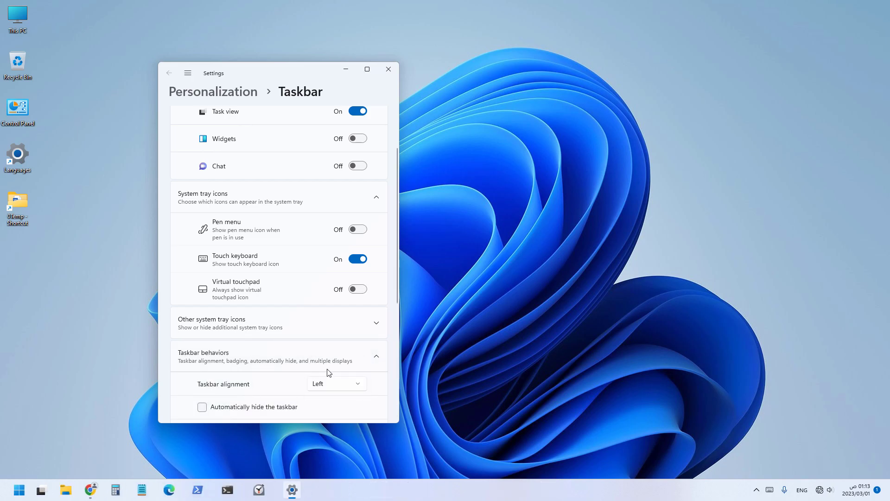
pyautogui.click(388, 69)
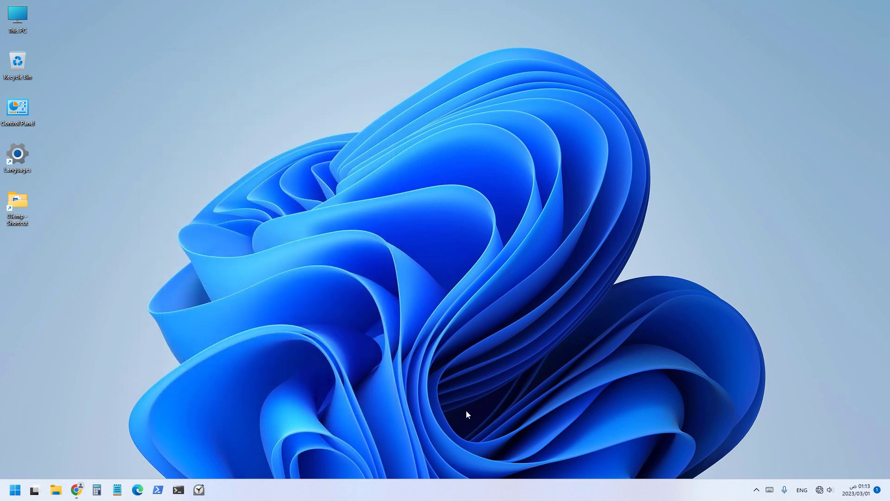